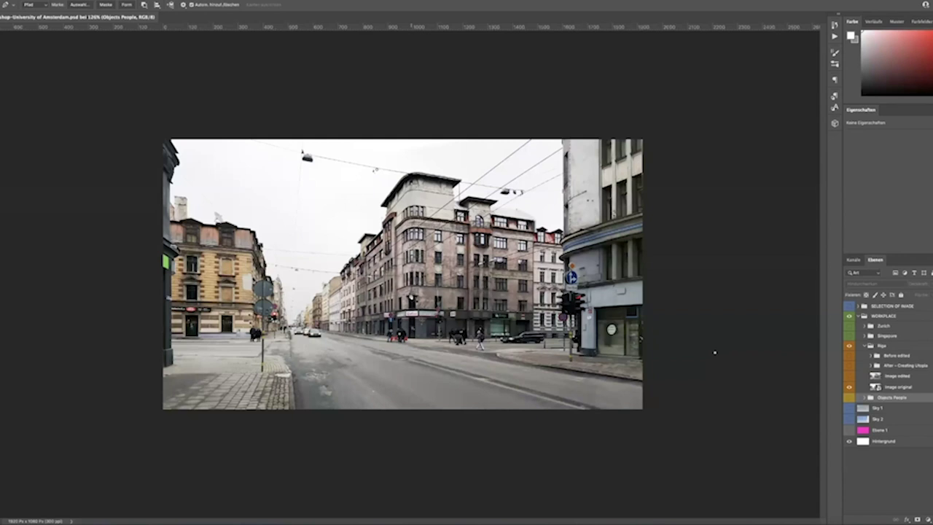
Step: Switch to the Move tool and zoom in on the Riga street photo
key("v")
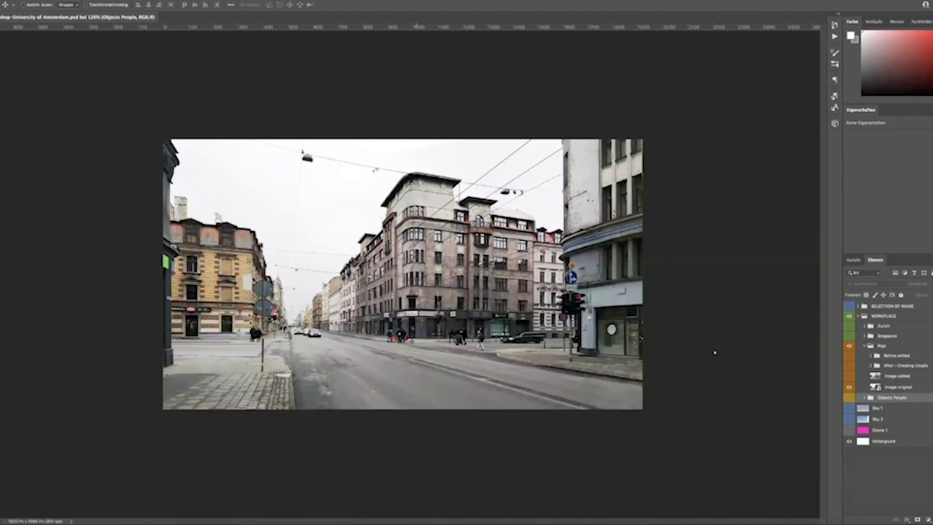
left_click_drag(714, 353, 791, 372)
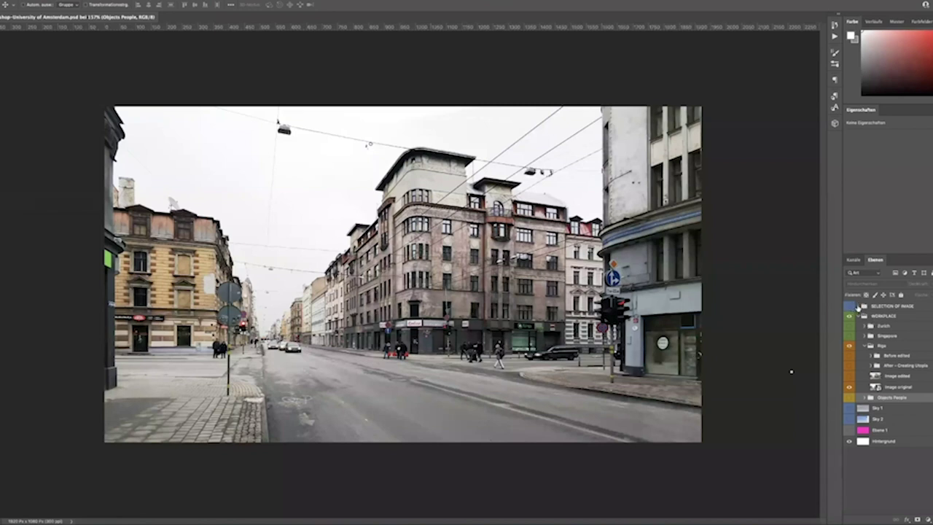
Step: Expand SELECTION OF IMAGE and briefly show the Paris street reference image
left_click(857, 307)
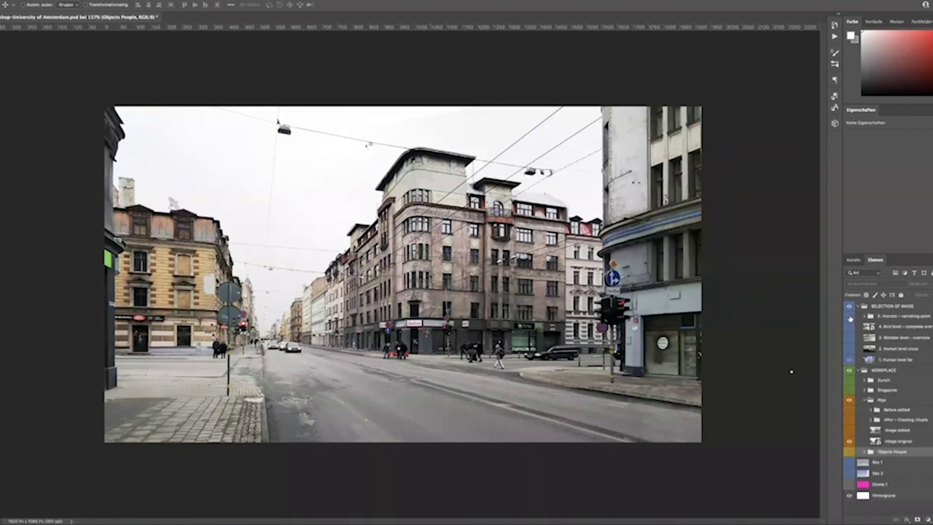
left_click(849, 317)
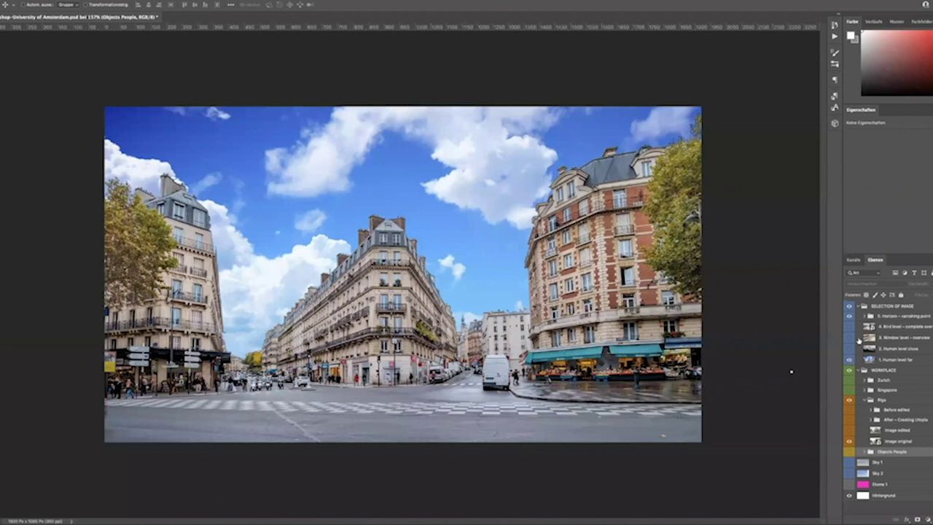
left_click(864, 319)
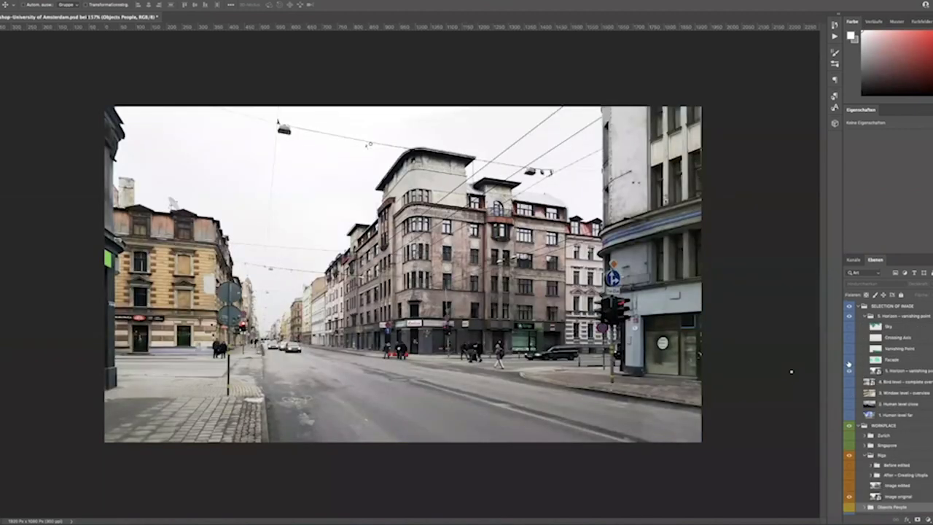
Step: Overlay the Facade, Vanishing Point, Crossing Axis and Sky masks, then collapse and hide them
left_click(850, 360)
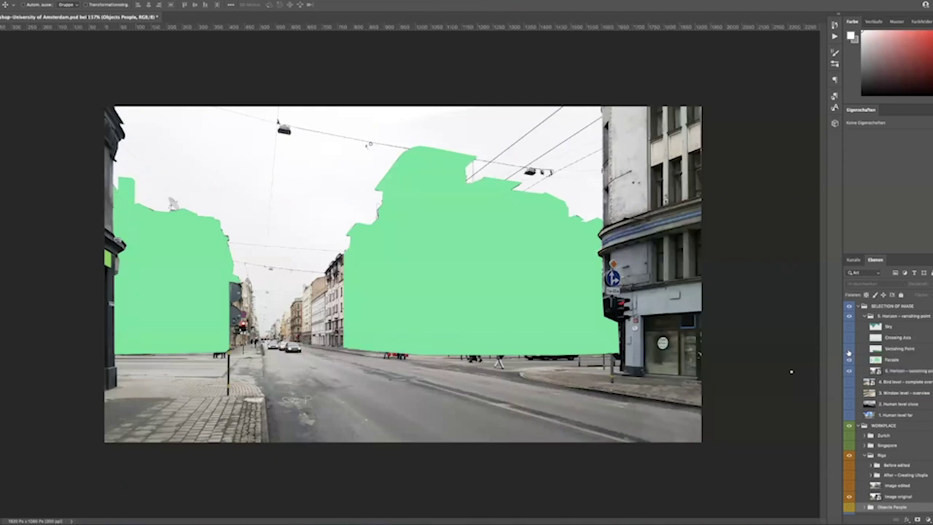
left_click(849, 349)
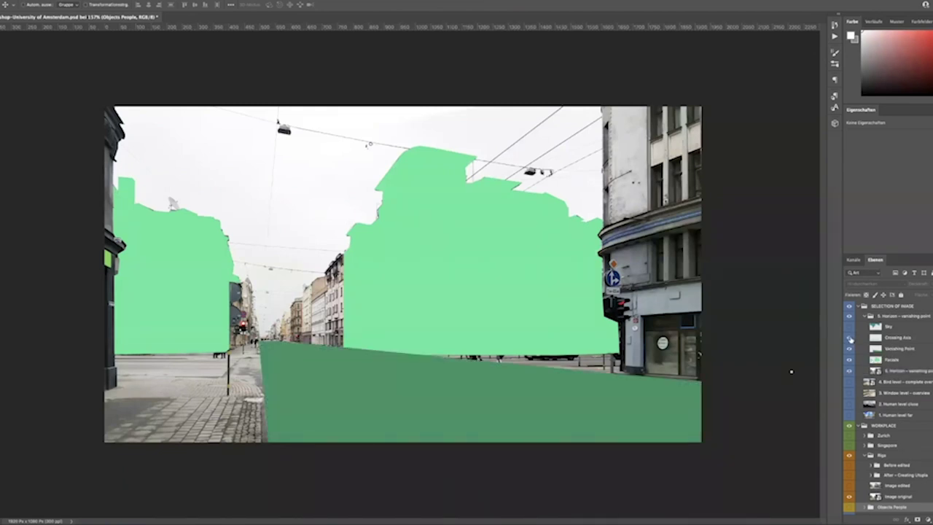
left_click(851, 339)
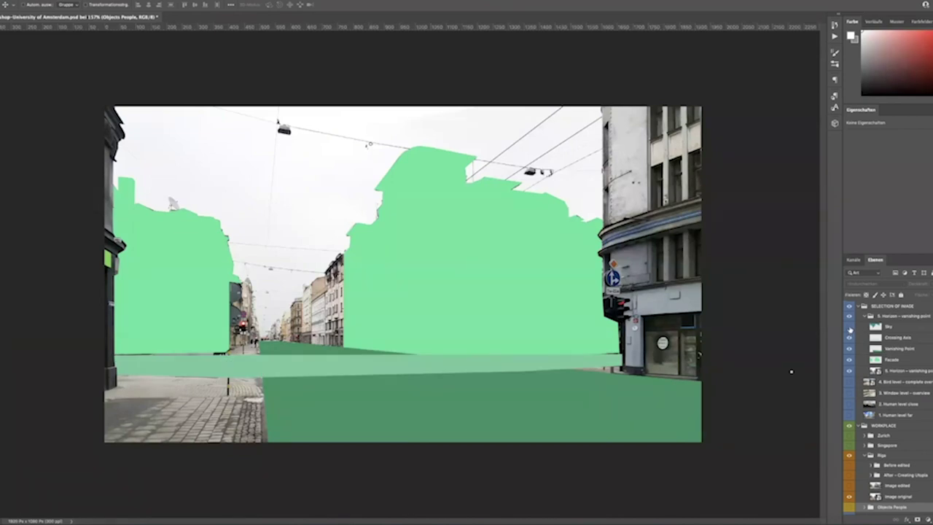
left_click(849, 328)
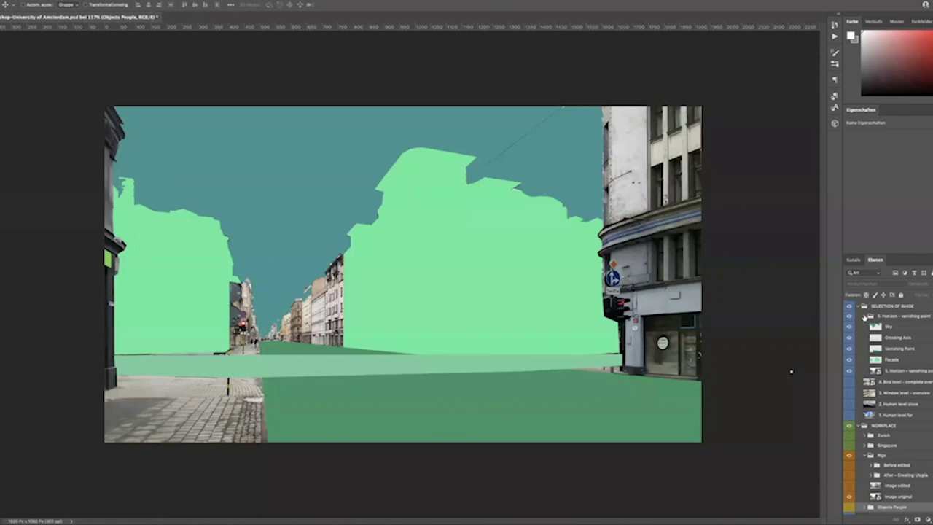
left_click(864, 316)
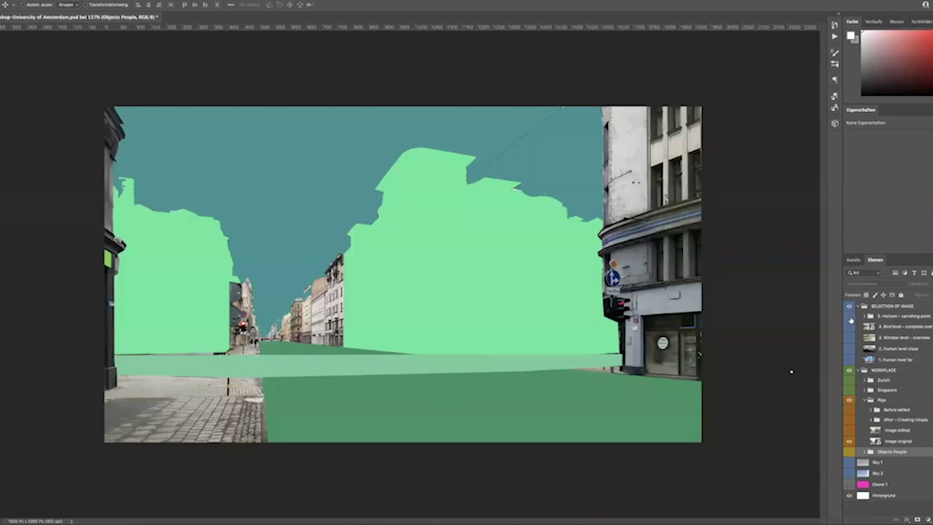
left_click(885, 458)
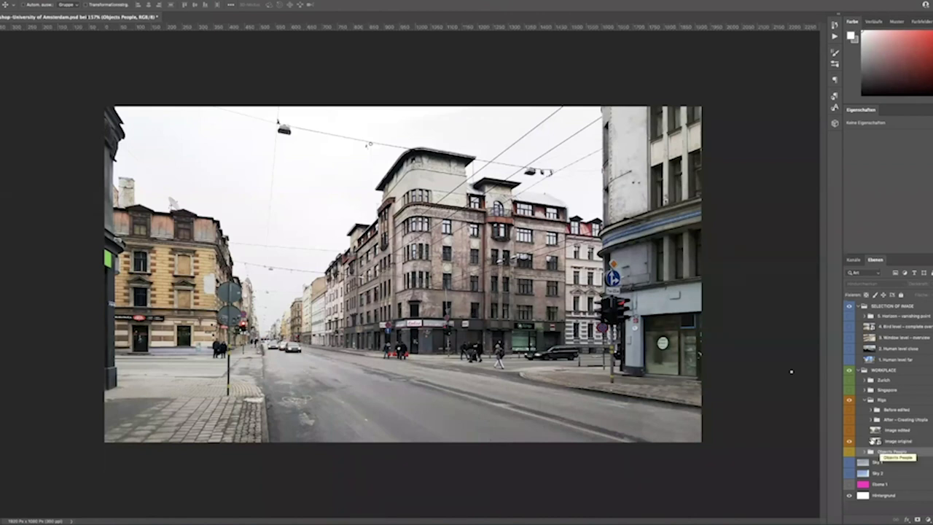
Step: Select the Image edited layer inside the Riga group
left_click(860, 433)
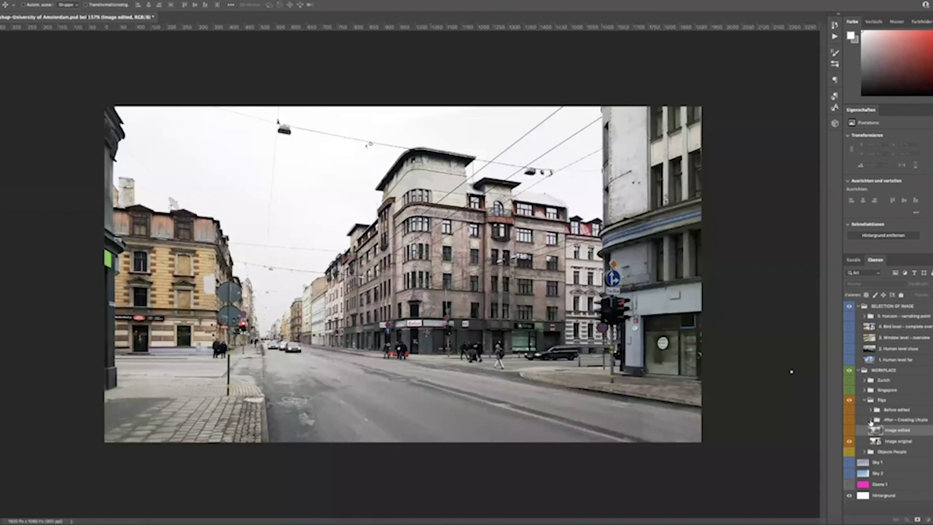
Step: Expand the After – Creating Utopia group and scroll through its layers
left_click(869, 421)
left_click(869, 421)
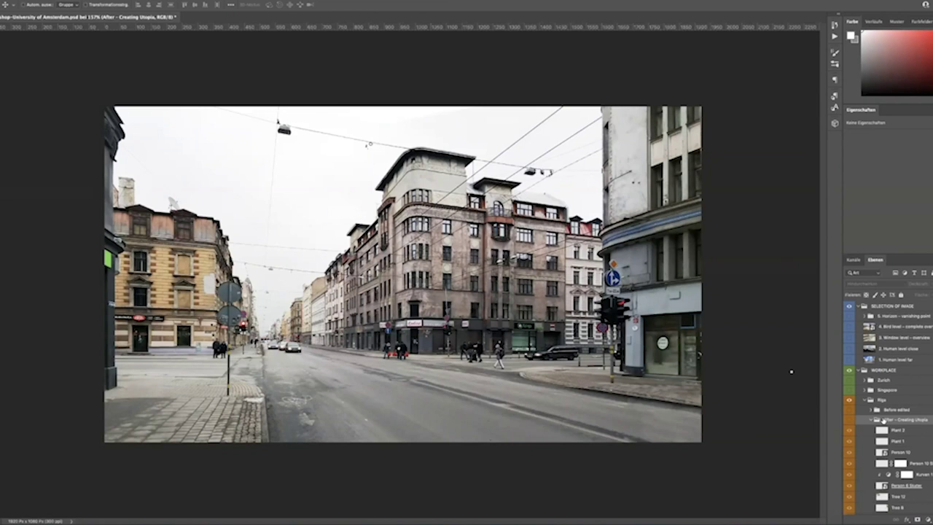
scroll(885, 443, "down", 2)
scroll(904, 372, "down", 2)
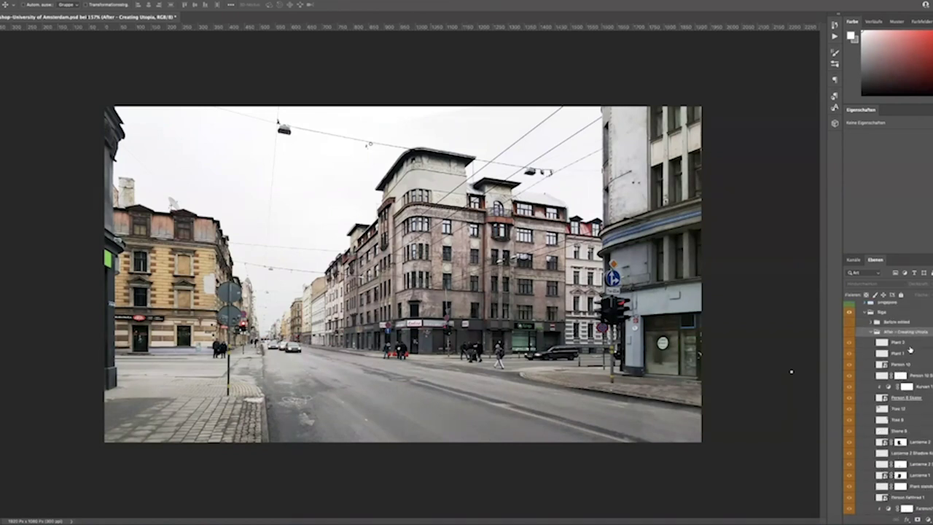
scroll(906, 355, "down", 1)
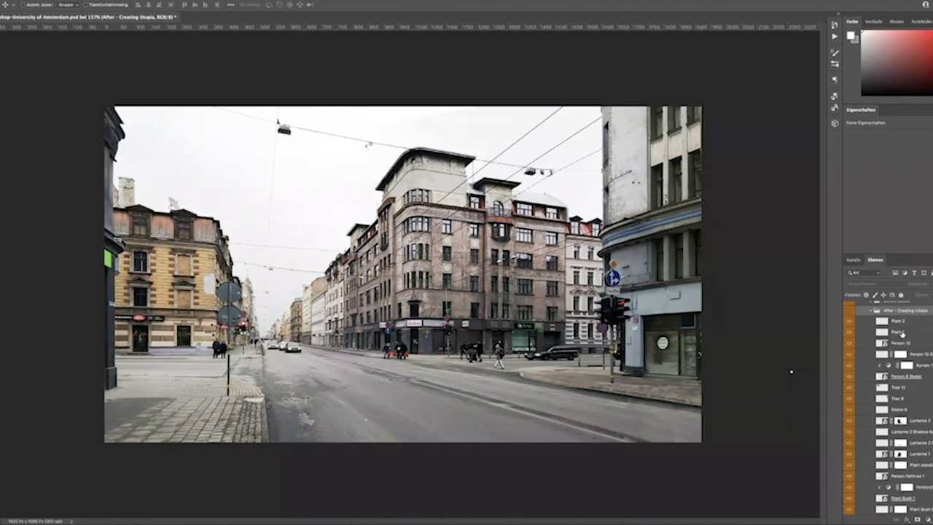
scroll(898, 365, "down", 7)
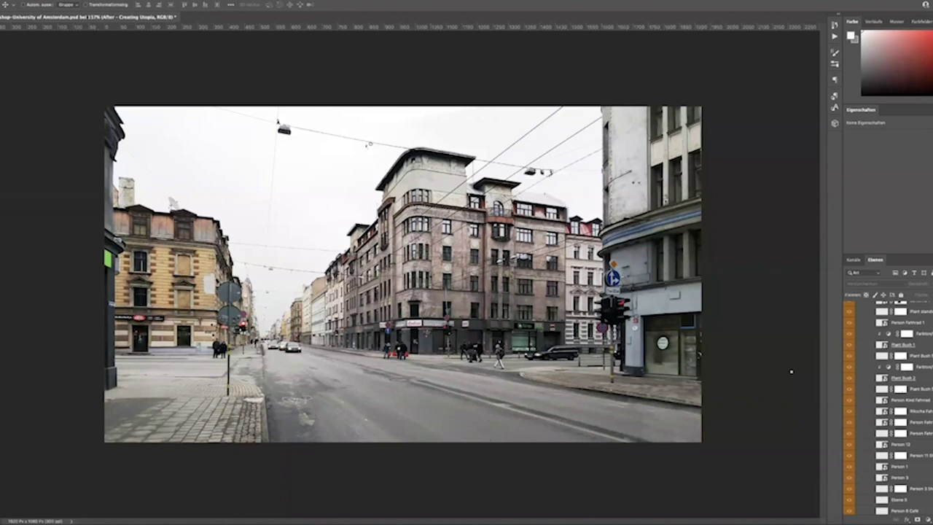
scroll(889, 364, "up", 10)
Step: Collapse After – Creating Utopia and browse the Before edited car, sign, traffic light and zebra layers
left_click(870, 410)
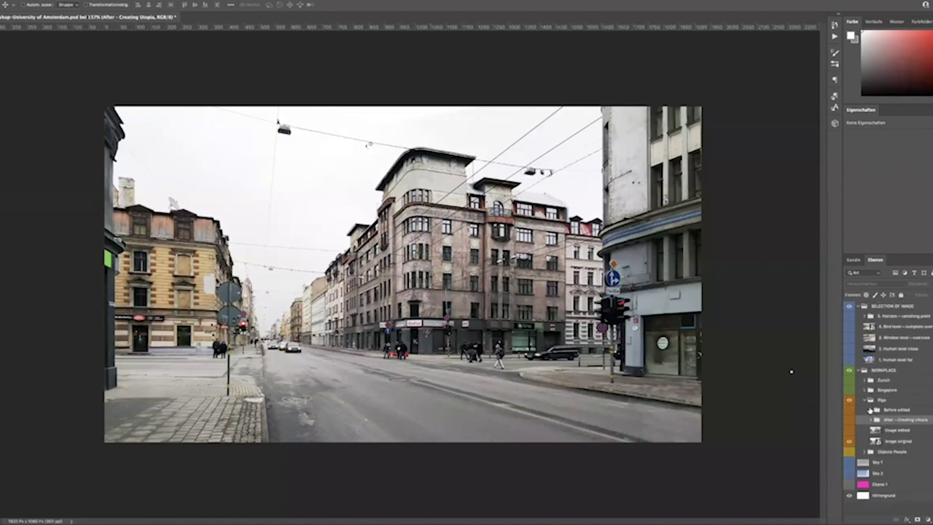
left_click(871, 411)
scroll(891, 428, "down", 3)
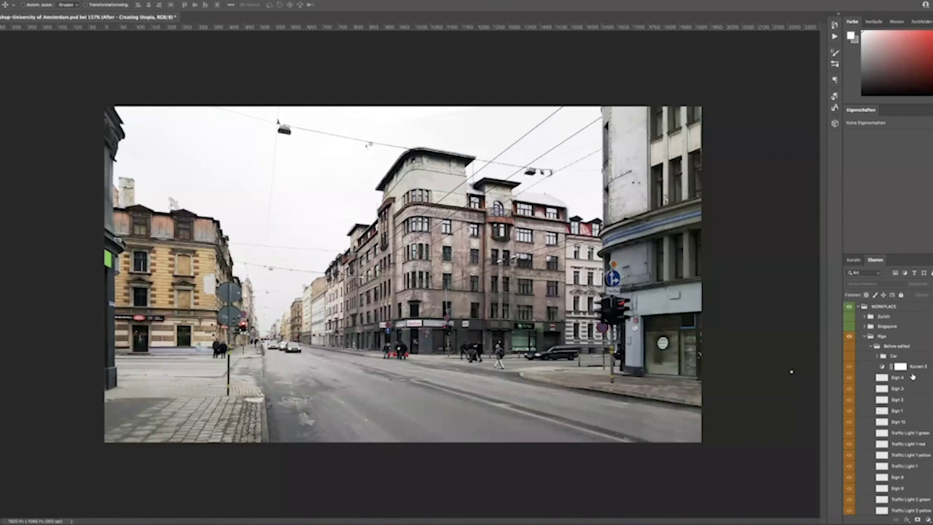
scroll(913, 376, "down", 3)
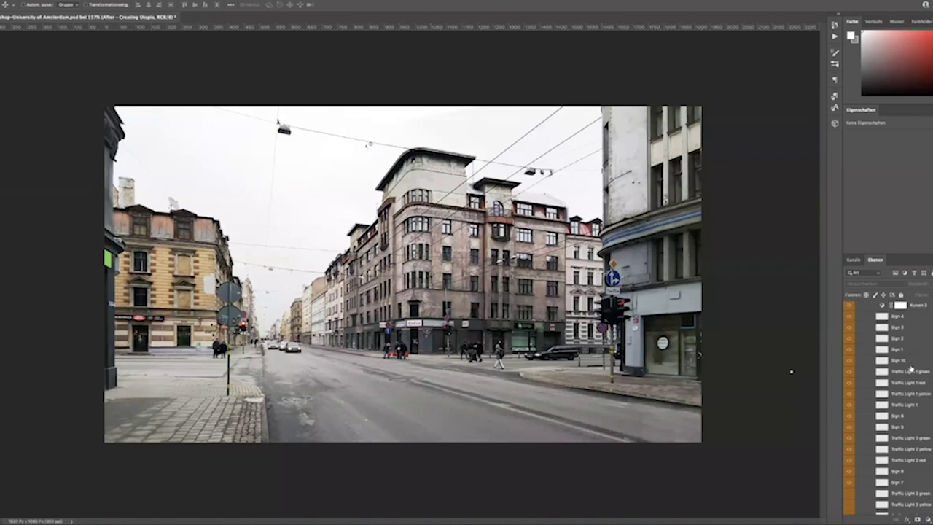
scroll(888, 407, "down", 4)
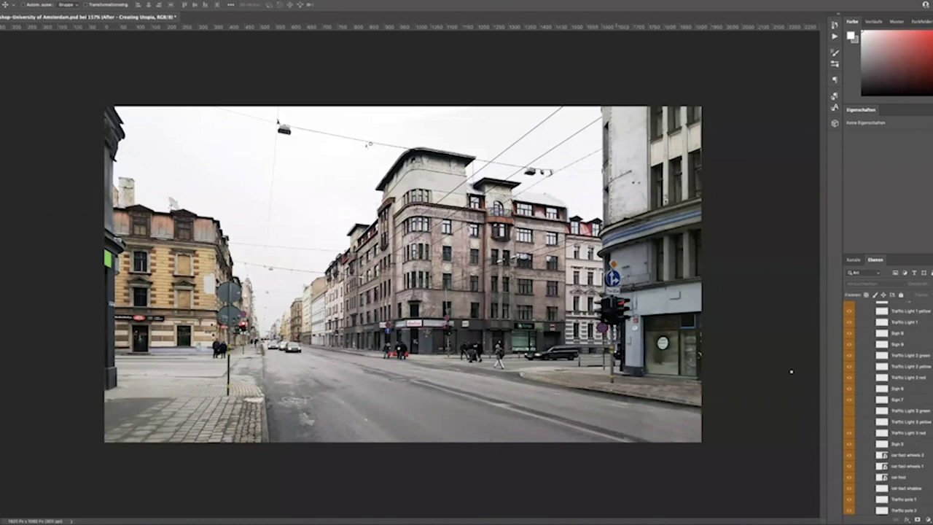
scroll(926, 469, "down", 6)
scroll(927, 469, "down", 2)
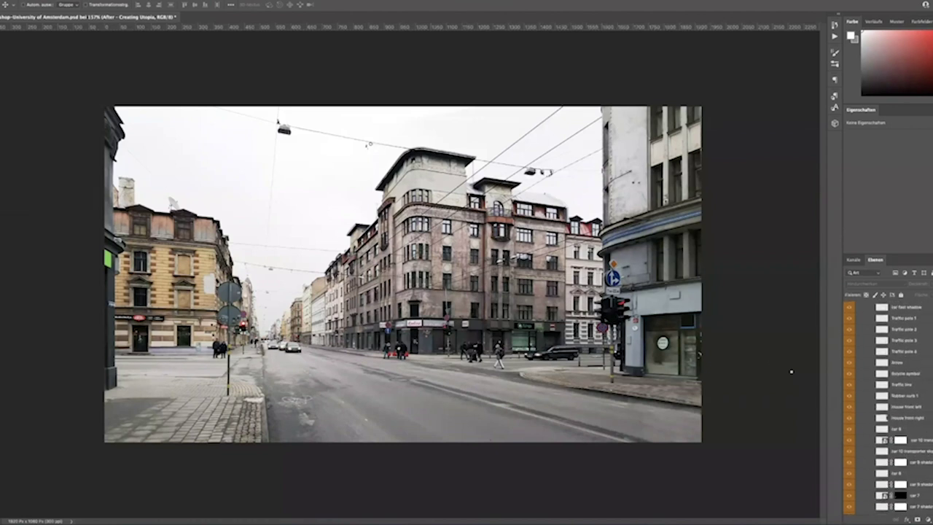
scroll(926, 469, "down", 3)
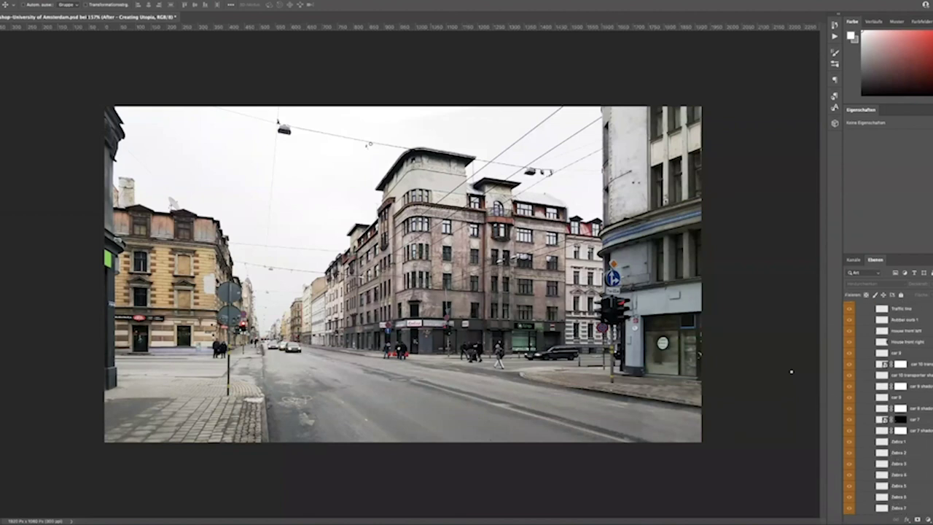
scroll(927, 469, "down", 9)
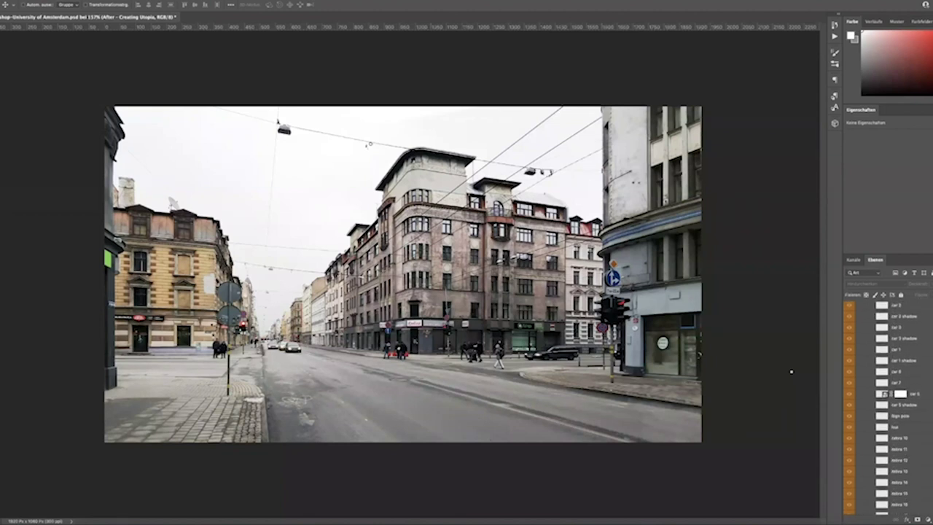
scroll(886, 408, "up", 3)
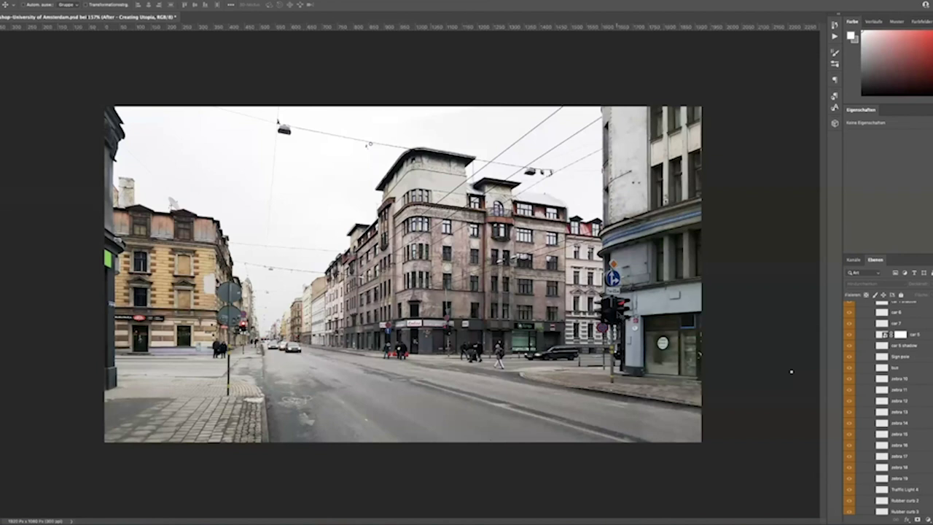
Step: Pick the Image original layer from the canvas, then select the Traffic line layer
right_click(616, 316)
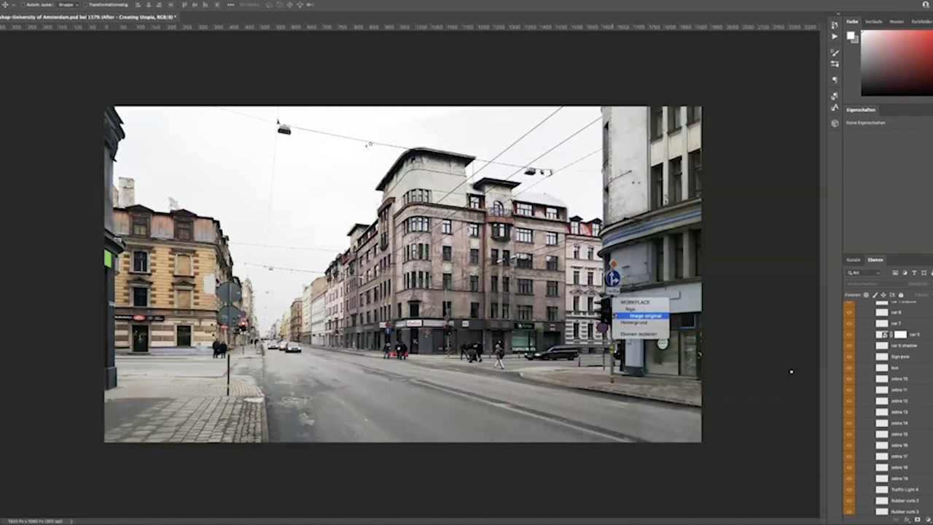
left_click(616, 316)
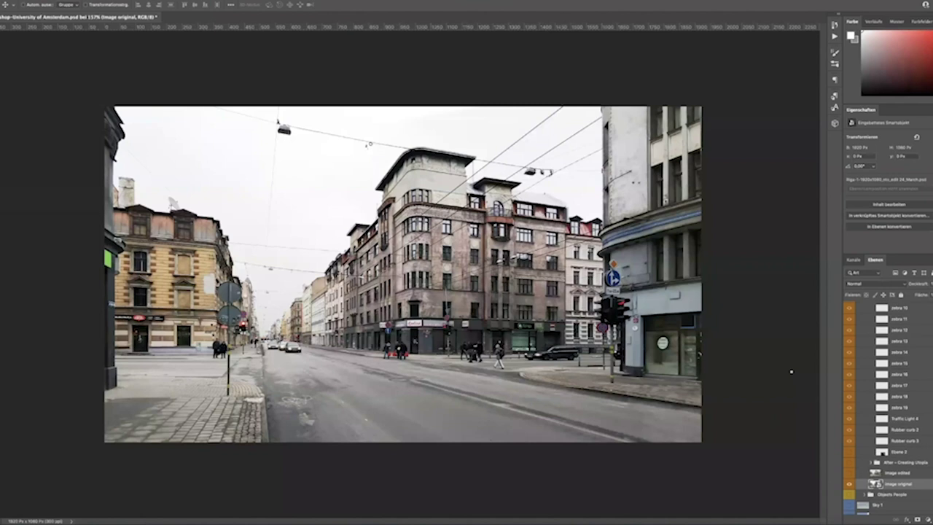
scroll(928, 445, "up", 10)
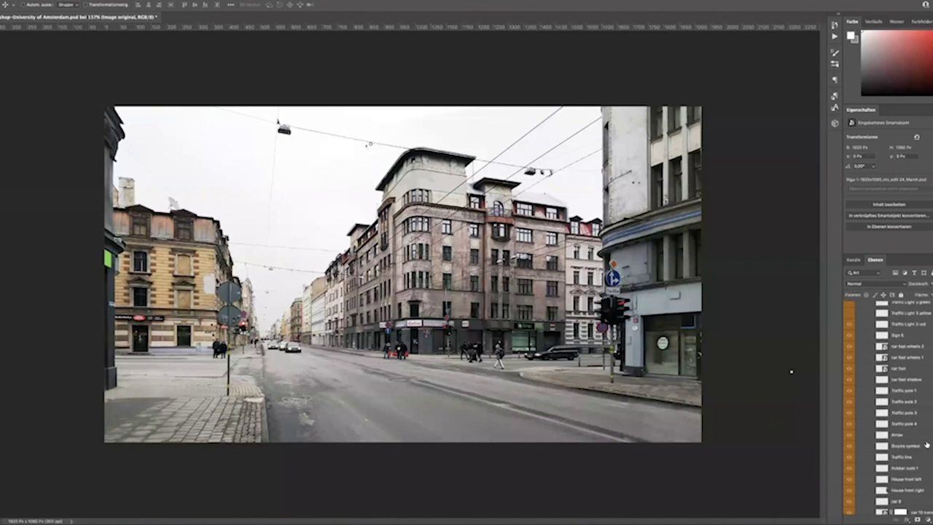
left_click(884, 370)
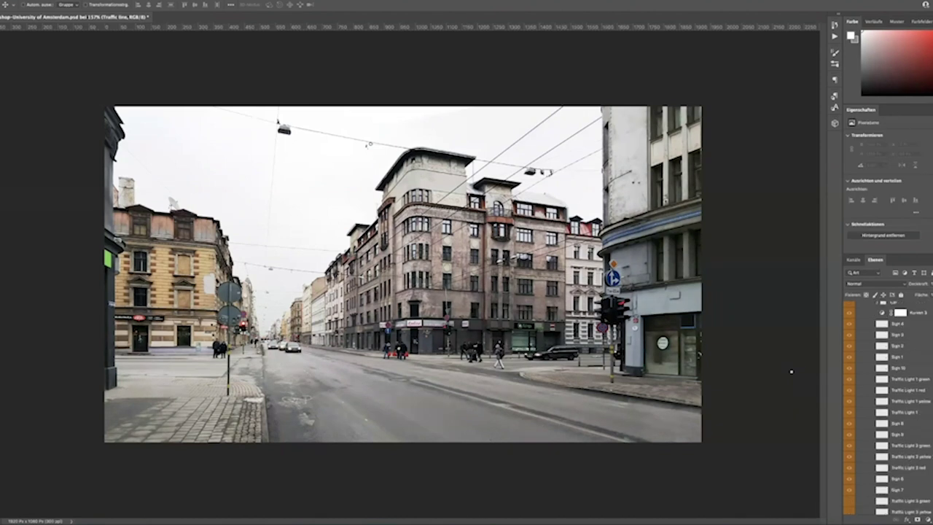
Step: Turn on the Car group to show parked cars and the white van, then collapse Before edited
scroll(900, 348, "up", 2)
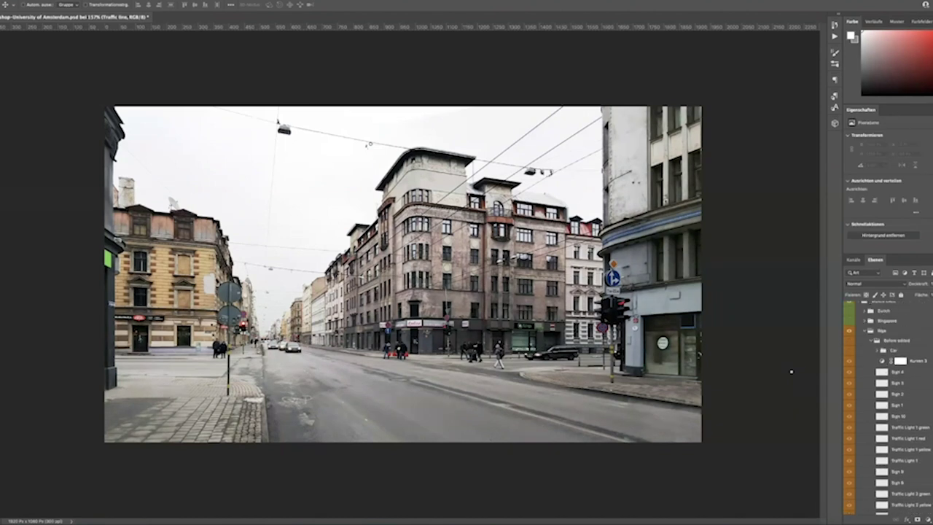
left_click(849, 350)
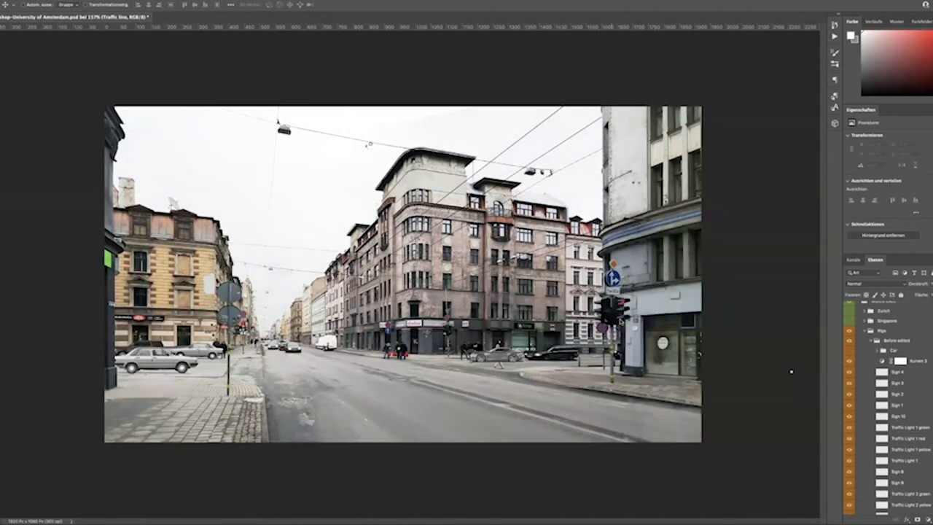
scroll(890, 409, "down", 3)
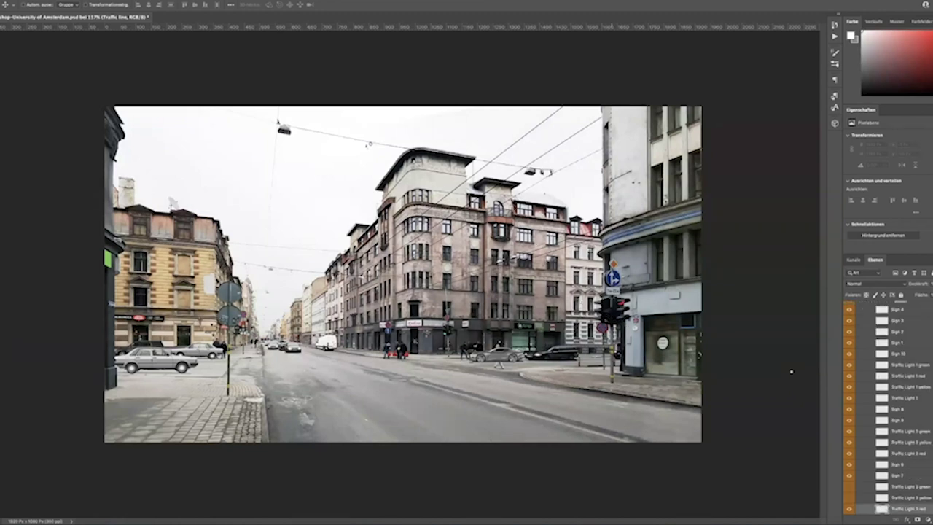
mouse_move(612, 307)
left_mouse_down()
mouse_move(483, 182)
mouse_move(481, 195)
mouse_move(277, 167)
mouse_move(375, 163)
mouse_move(518, 176)
mouse_move(568, 246)
mouse_move(536, 245)
mouse_move(613, 309)
left_mouse_up()
scroll(873, 372, "up", 5)
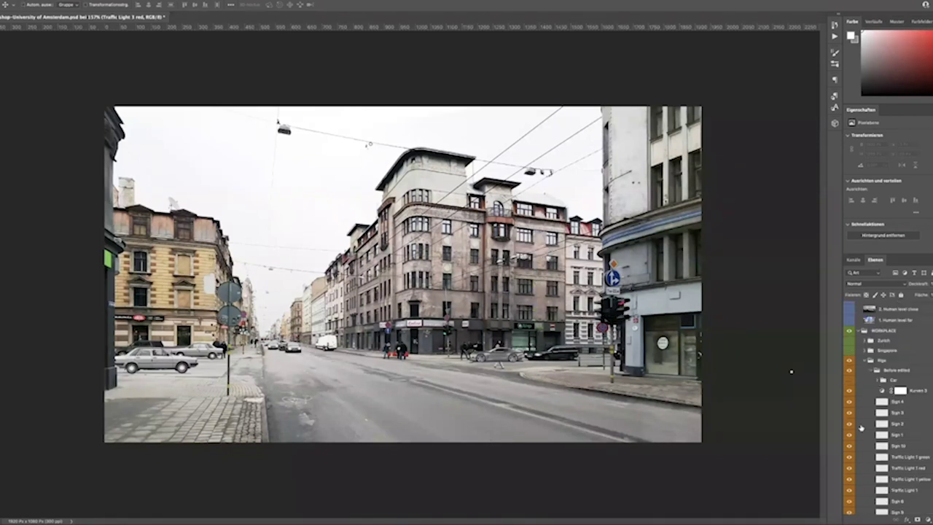
left_click(873, 371)
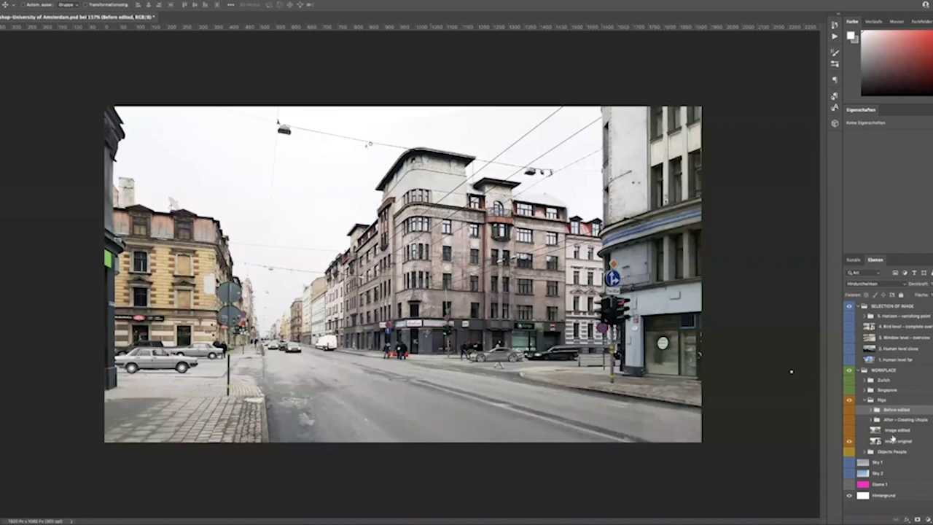
Step: Hide the added cars, view the emptied Image edited street, then return to the original photo
left_click(849, 430)
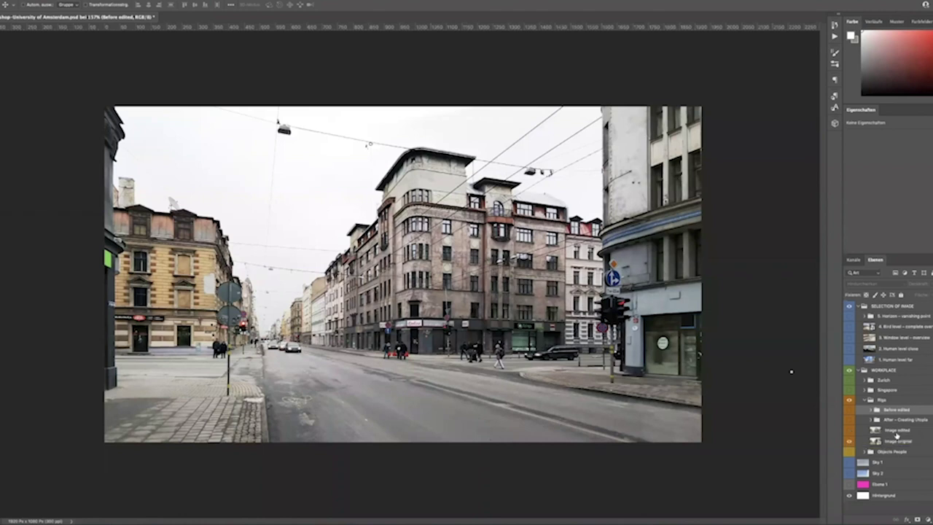
left_click(850, 433)
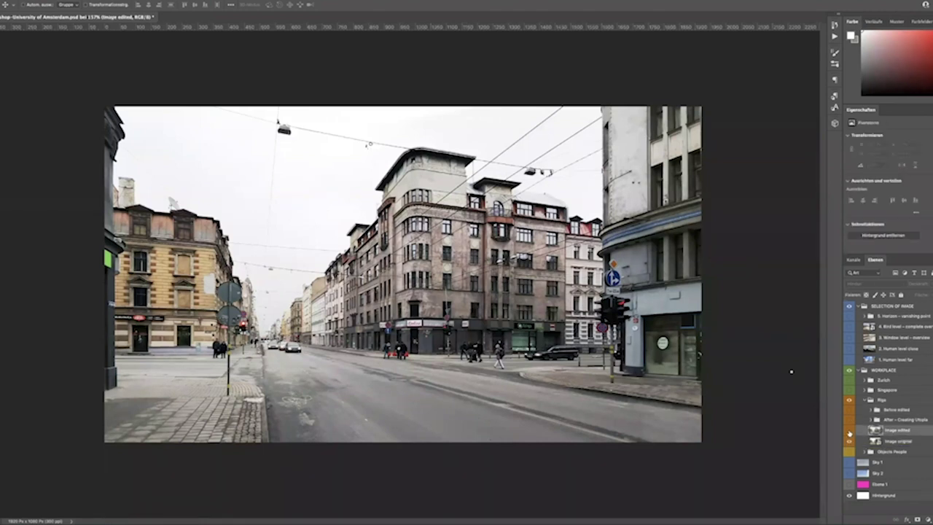
left_click(849, 432)
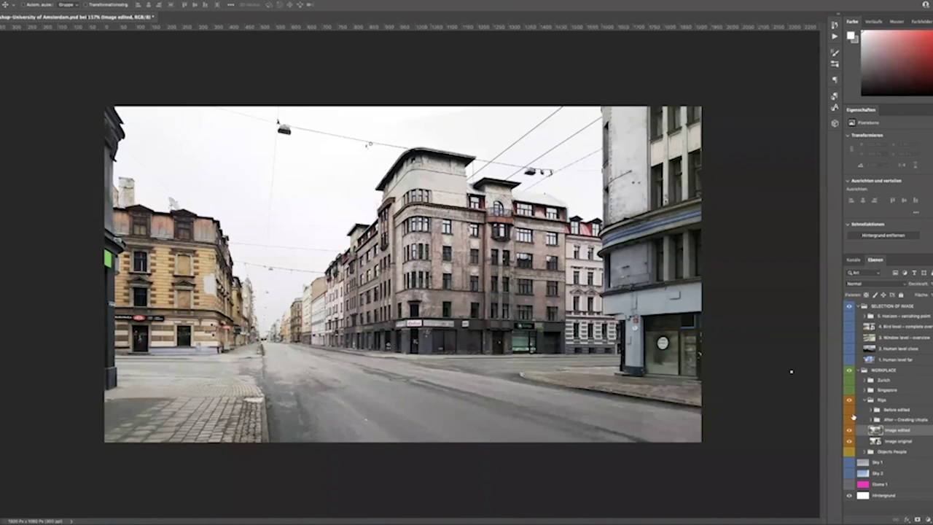
left_click(853, 413)
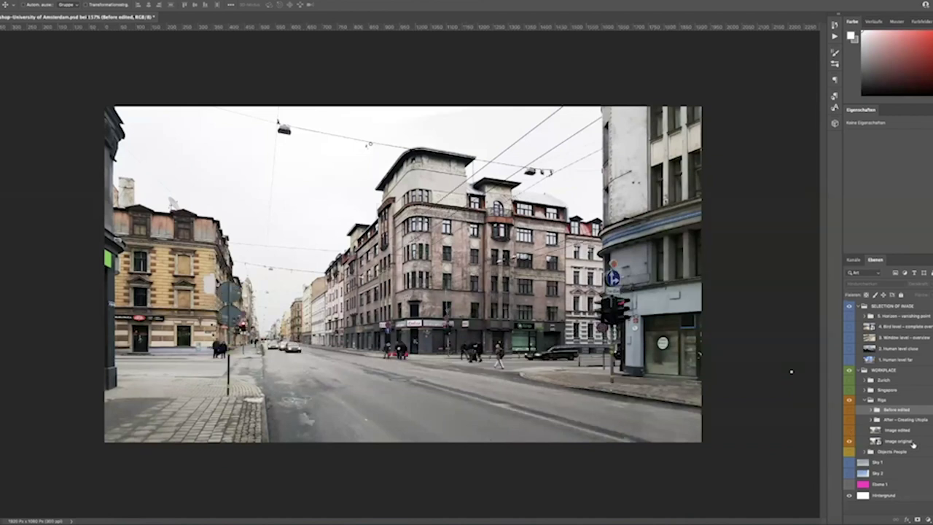
Step: Select Image original, show the added car layers and hide the pedestrian photo
left_click(913, 442)
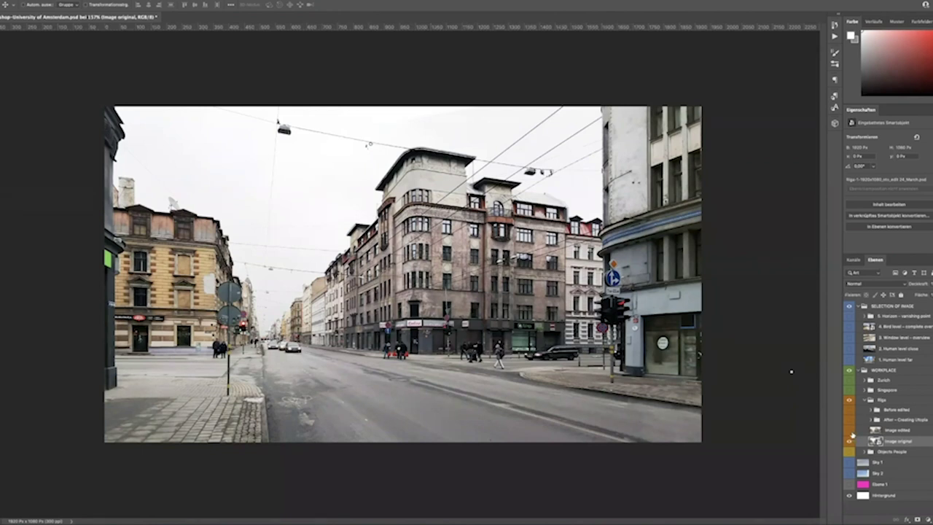
left_click(851, 431)
left_click(850, 432)
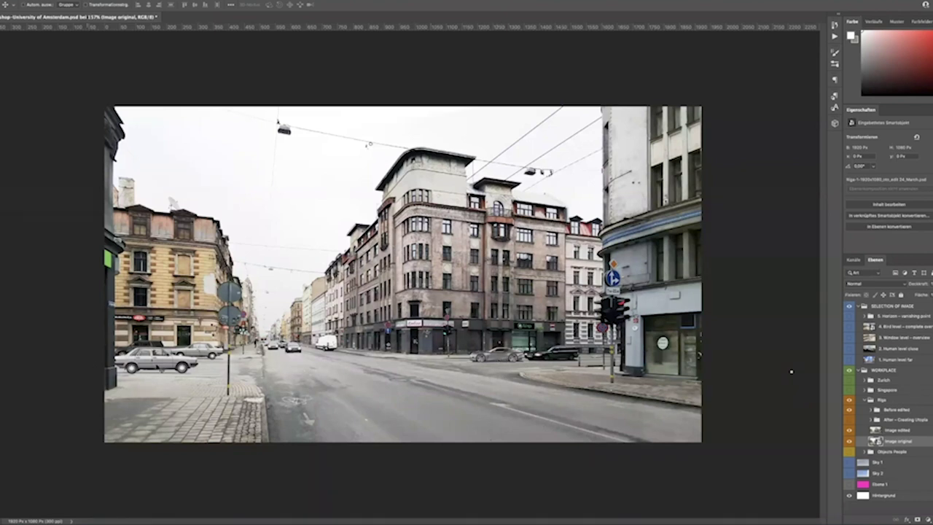
Step: Select the car 9 layer and drag the grey car onto the road by the traffic light
right_click(161, 366)
left_click(163, 365)
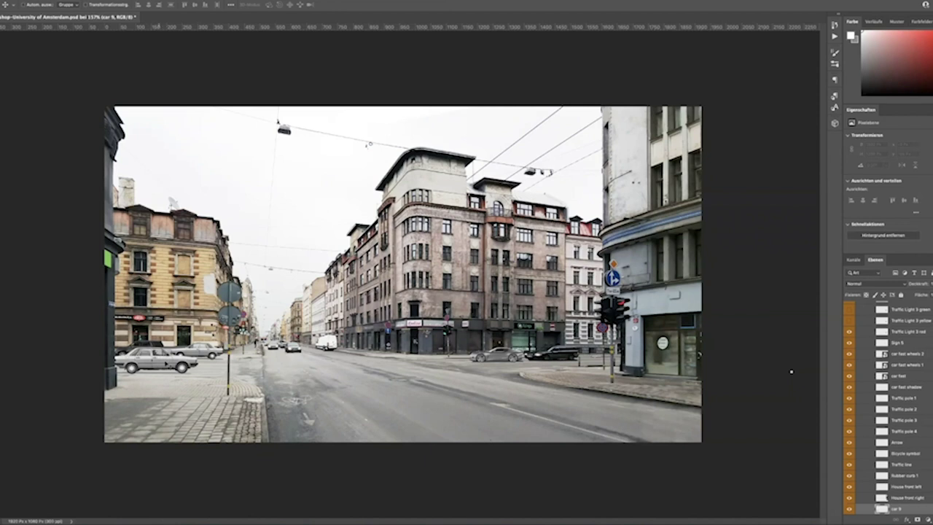
left_click_drag(182, 357, 161, 363)
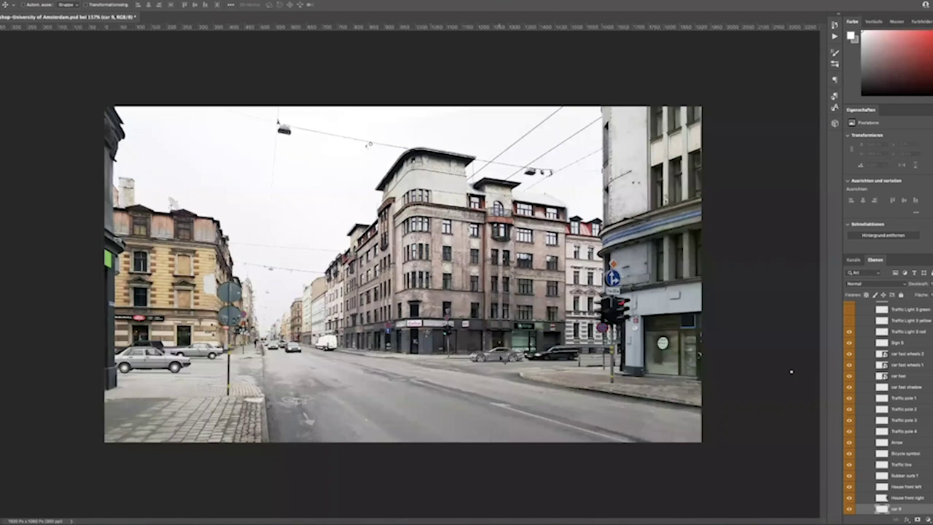
Step: Select the car fast layer and drag that car upward
right_click(501, 358)
left_click(503, 359)
left_click_drag(485, 322, 507, 336)
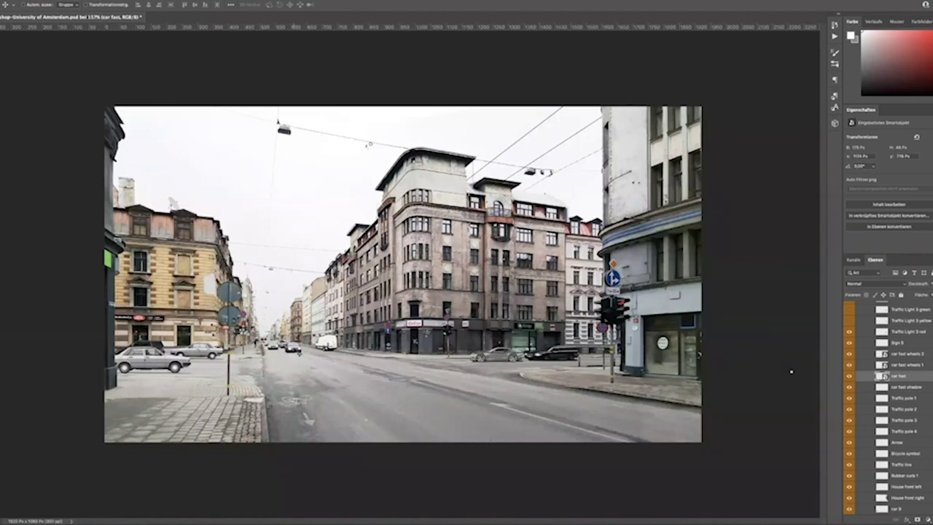
Step: Select the car 1 layer and nudge the small car along the road
right_click(299, 353)
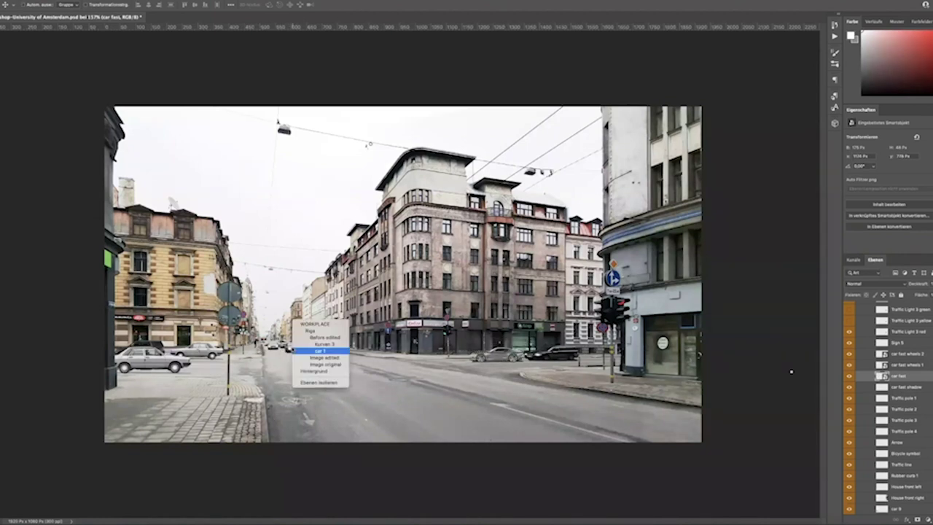
left_click(299, 352)
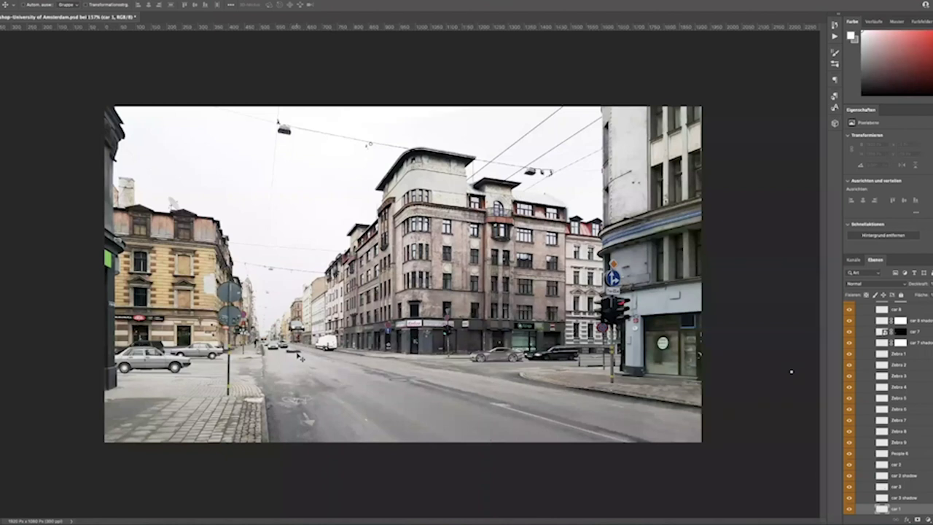
right_click(300, 330)
left_click(302, 343)
left_click_drag(338, 376, 326, 342)
scroll(868, 380, "up", 15)
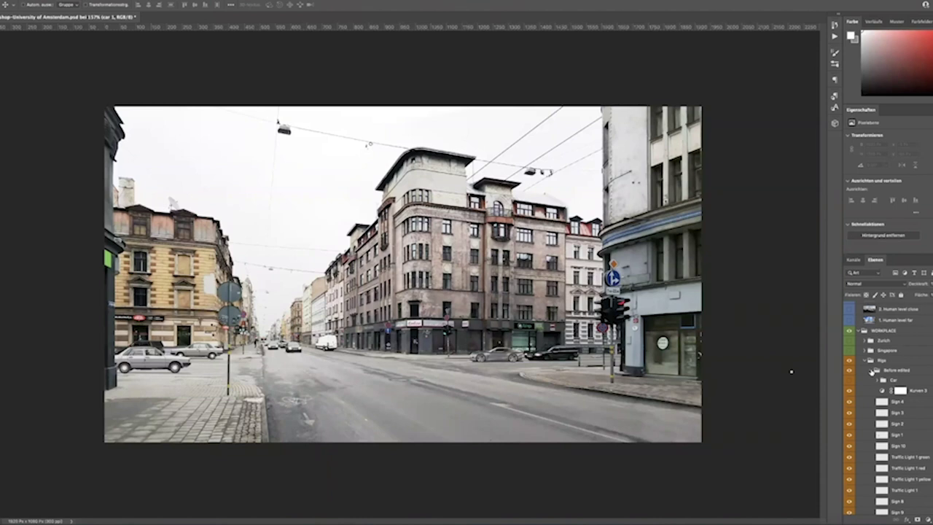
Step: Hide the Before edited group and show the After – Creating Utopia street with trees and awnings
left_click(848, 413)
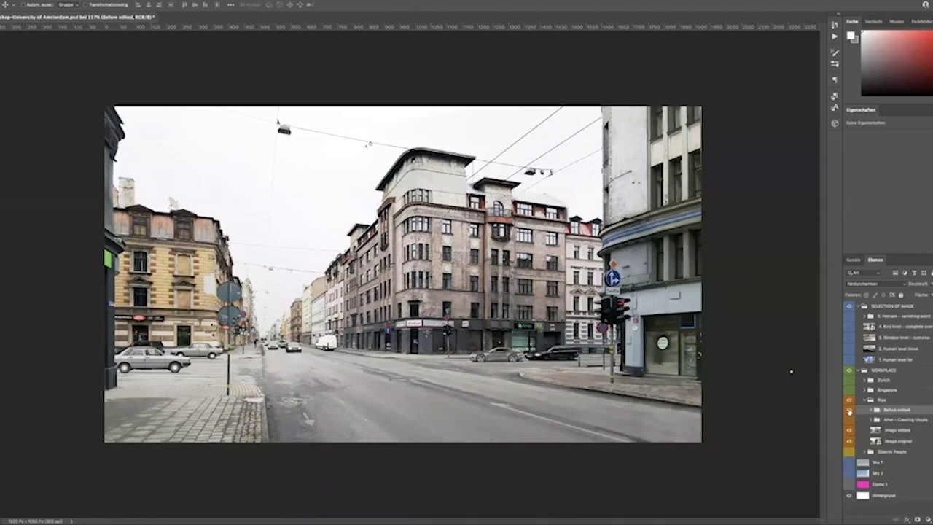
left_click(848, 412)
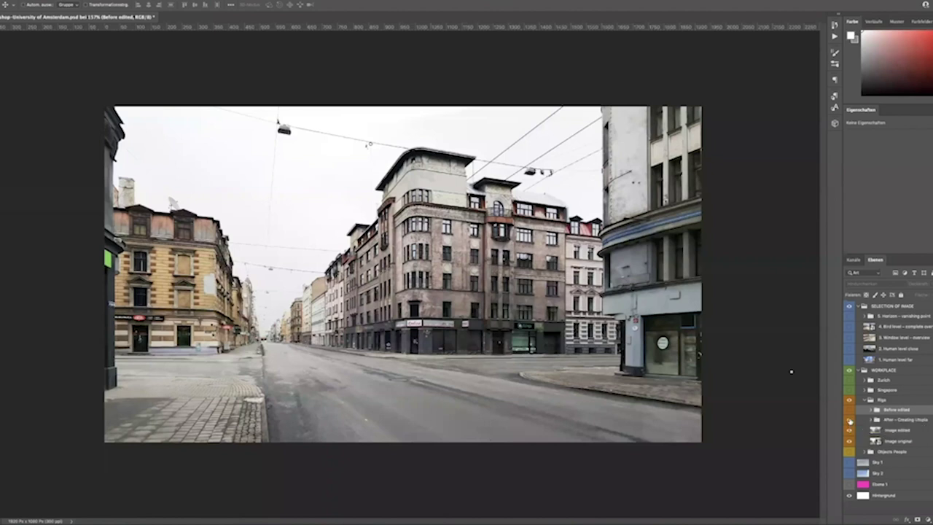
left_click(850, 421)
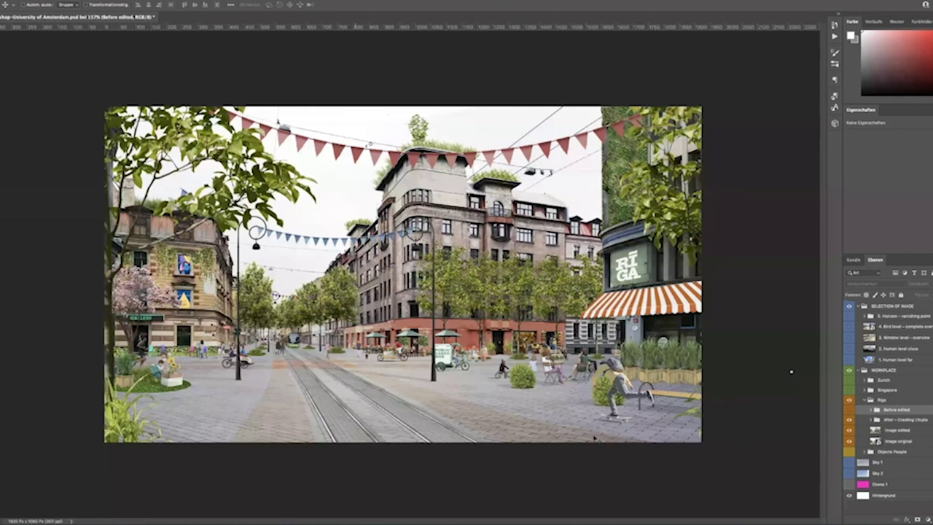
Step: Select the Person 6 Skater layer and drag the skater onto the pavement beside the right-hand bench
right_click(613, 372)
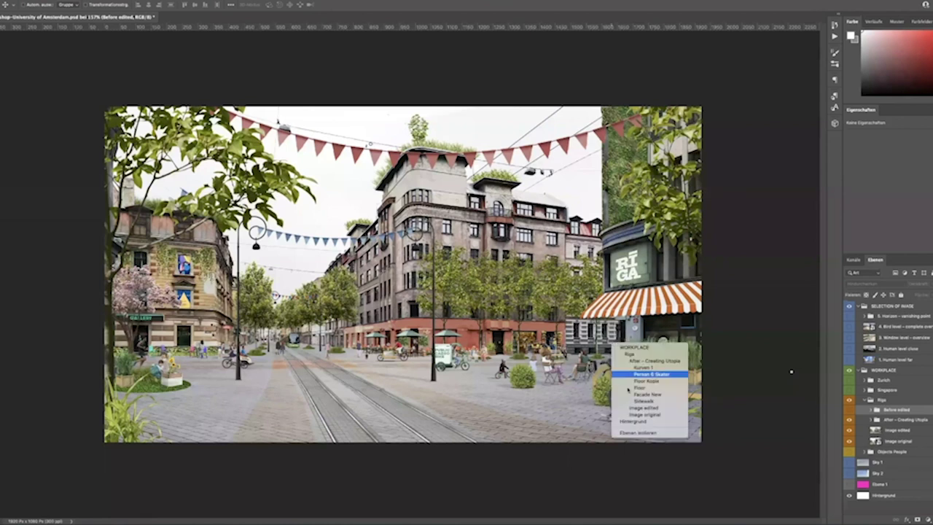
left_click(628, 391)
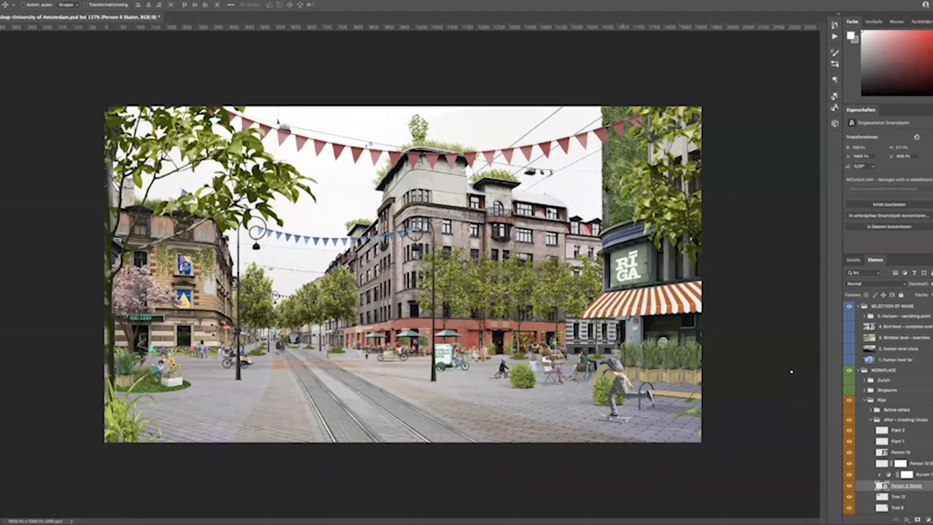
mouse_move(617, 383)
left_mouse_down()
mouse_move(547, 169)
mouse_move(524, 153)
mouse_move(613, 330)
mouse_move(628, 385)
left_mouse_up()
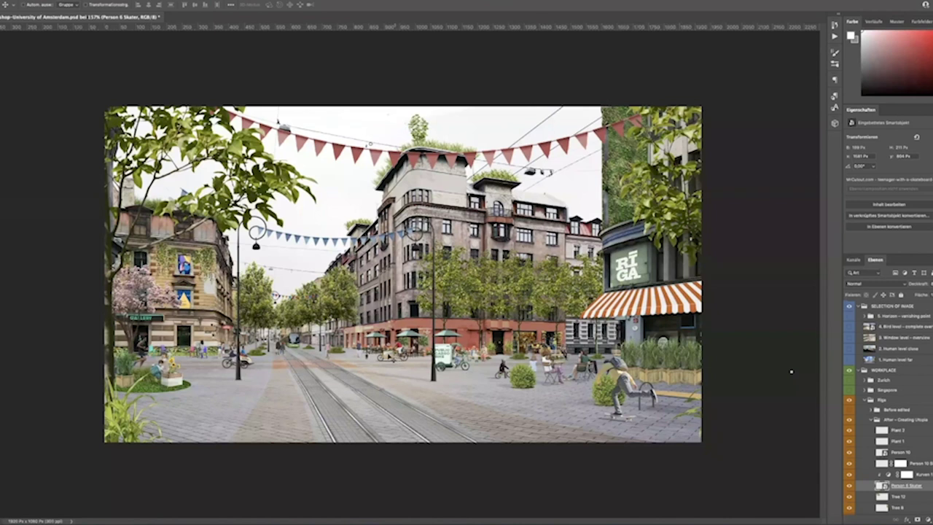
Step: Select the cyclist layer and lift the cyclist up into the sky
right_click(387, 331)
left_click(481, 371)
scroll(886, 409, "down", 3)
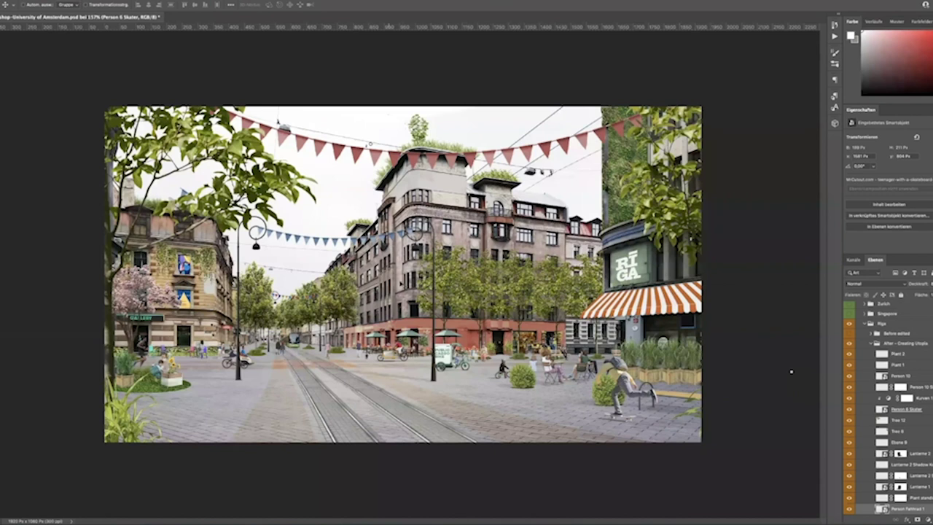
key("alt+comma")
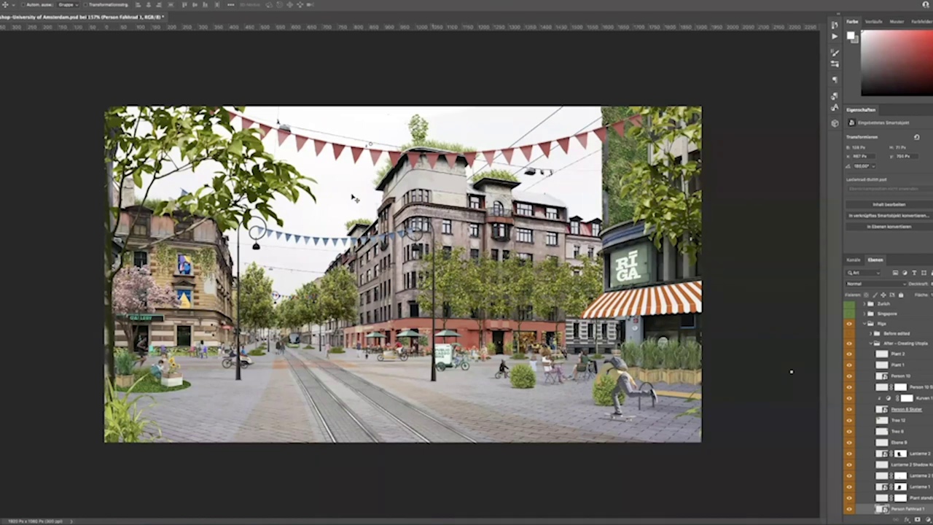
left_click_drag(364, 196, 350, 191)
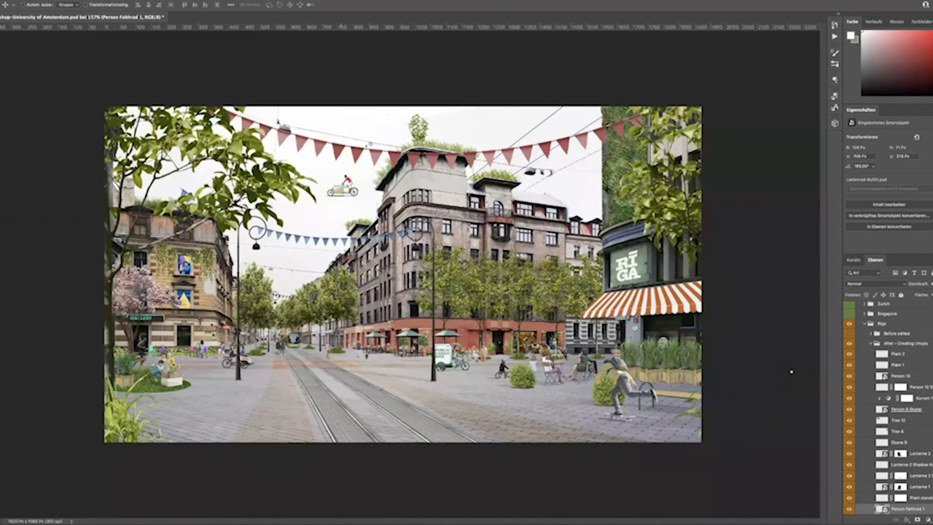
Step: Pick the Person Fahrrad 1 layer and set the cyclist back down on the street
right_click(340, 188)
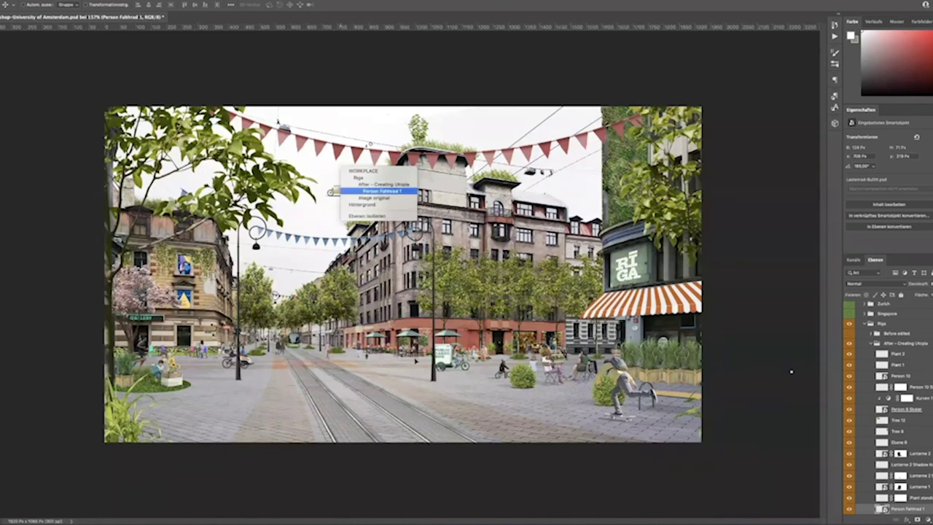
left_click(417, 361)
mouse_move(417, 361)
left_mouse_down()
mouse_move(433, 349)
mouse_move(427, 356)
left_mouse_up()
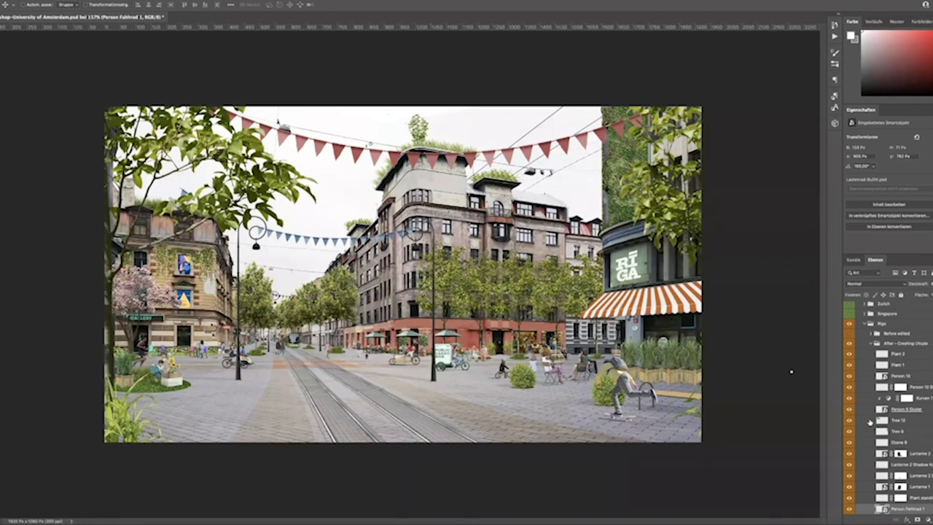
Step: Pick the Tree 7 layer from the canvas and lift that tree up into the sky
scroll(891, 438, "up", 3)
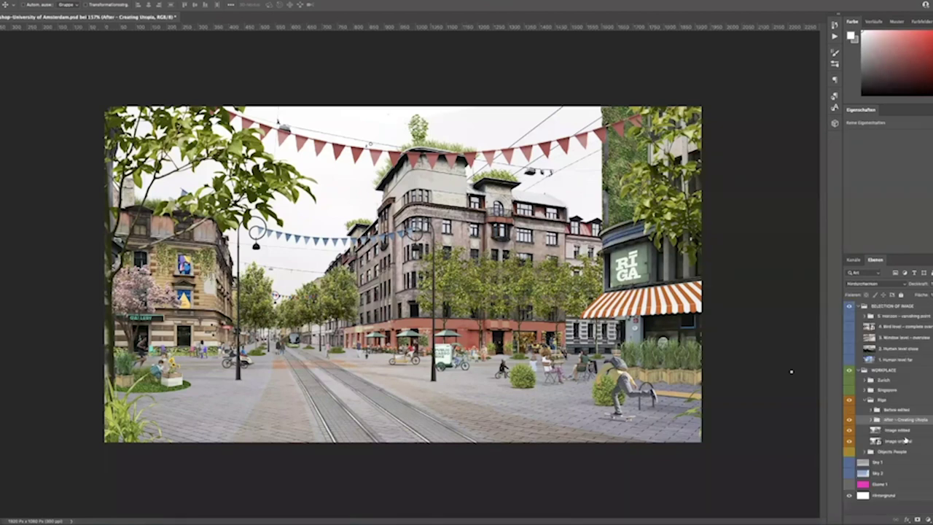
left_click(897, 421)
scroll(891, 408, "down", 5)
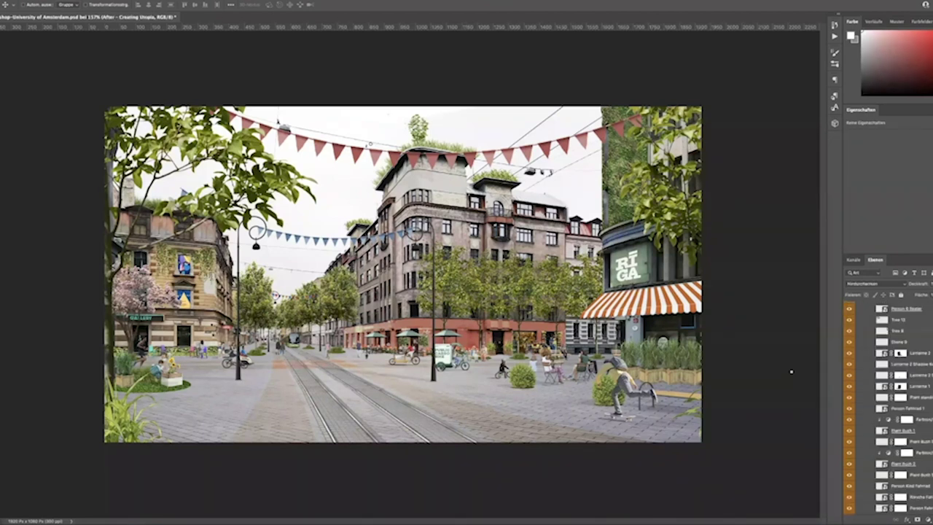
scroll(891, 409, "down", 10)
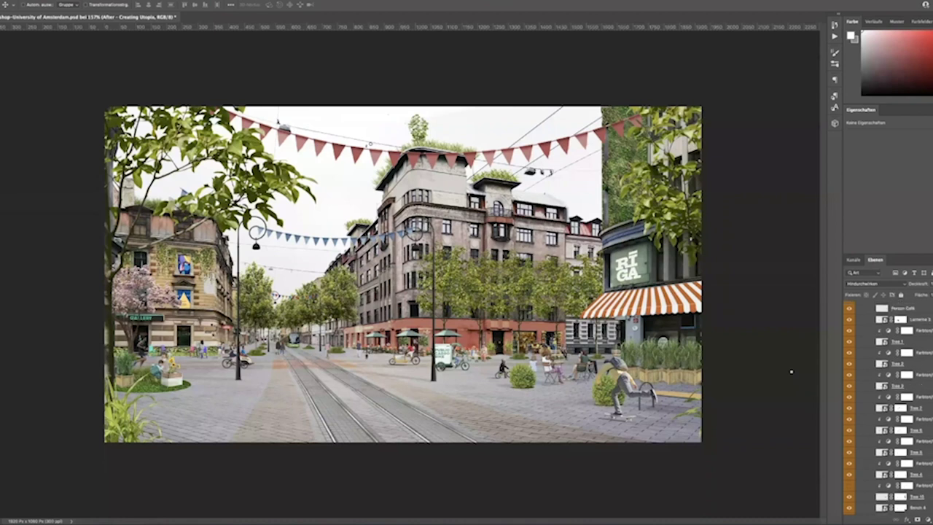
scroll(891, 409, "down", 1)
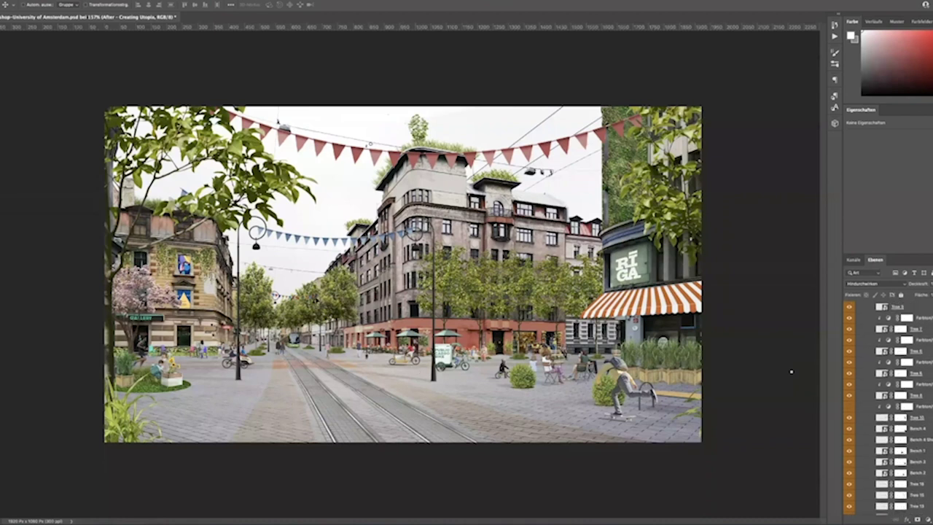
right_click(323, 270)
left_click(357, 319)
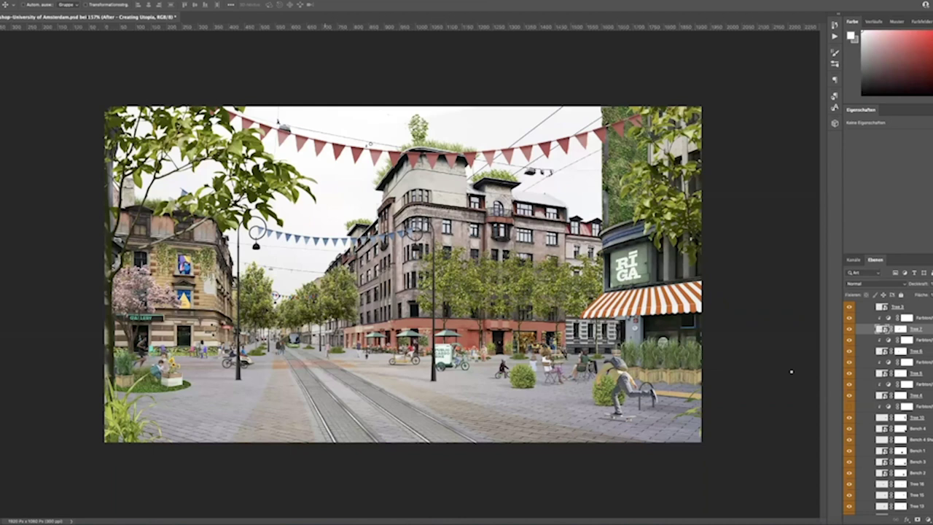
left_click_drag(334, 307, 329, 234)
Step: Lift the Tree 1 tree into the sky, then set it back among the street trees
right_click(245, 278)
left_click(310, 249)
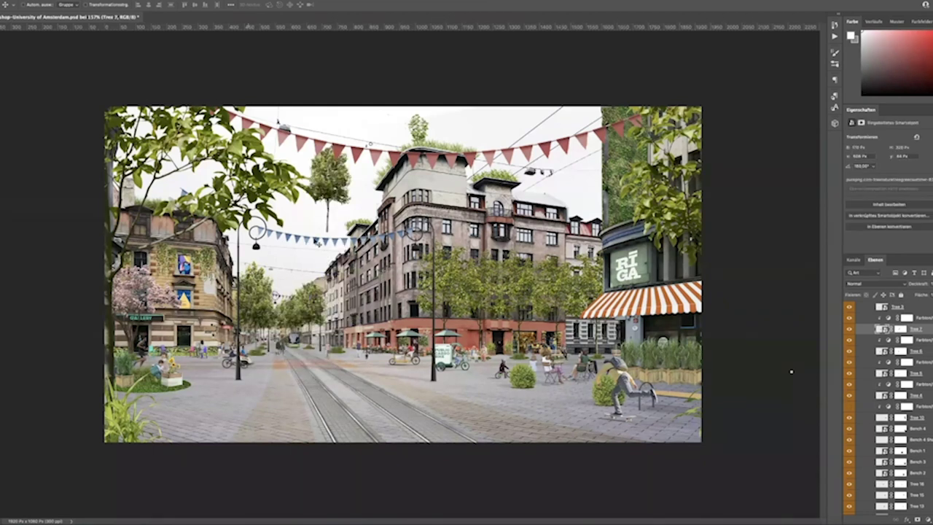
left_click_drag(328, 241, 309, 217)
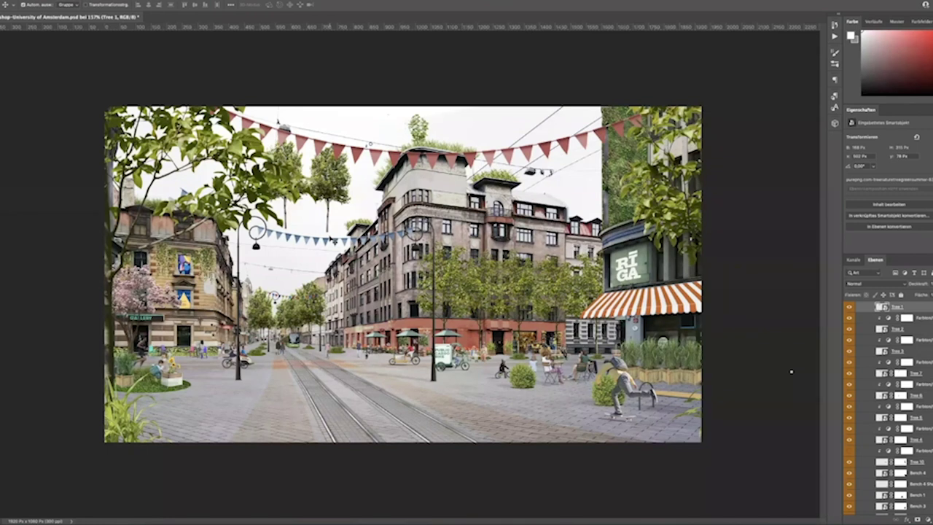
left_click_drag(335, 248, 348, 316)
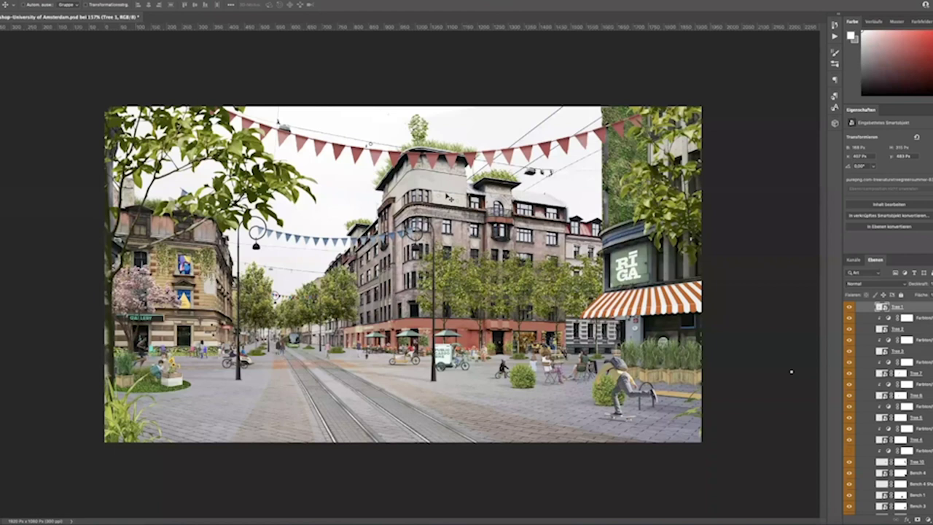
scroll(890, 340, "up", 3)
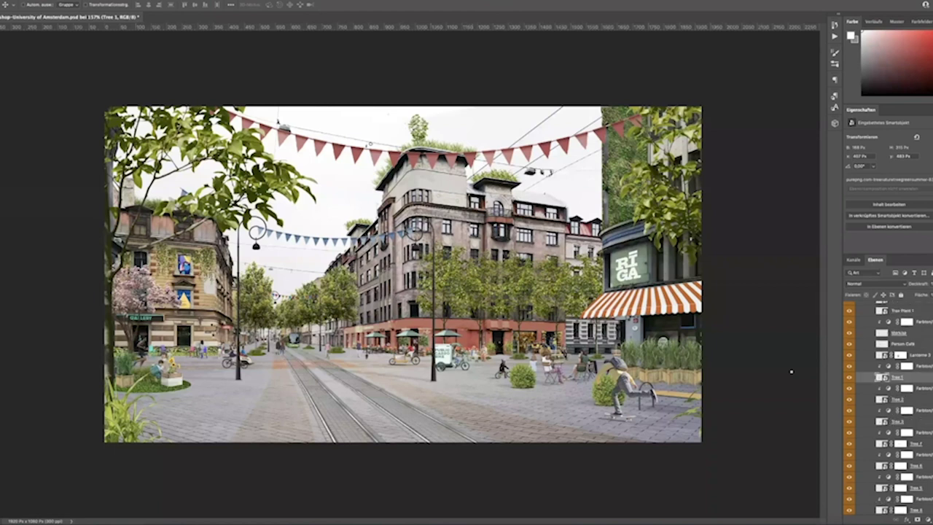
Step: Collapse the After – Creating Utopia group and select the Zurich group
scroll(875, 394, "up", 10)
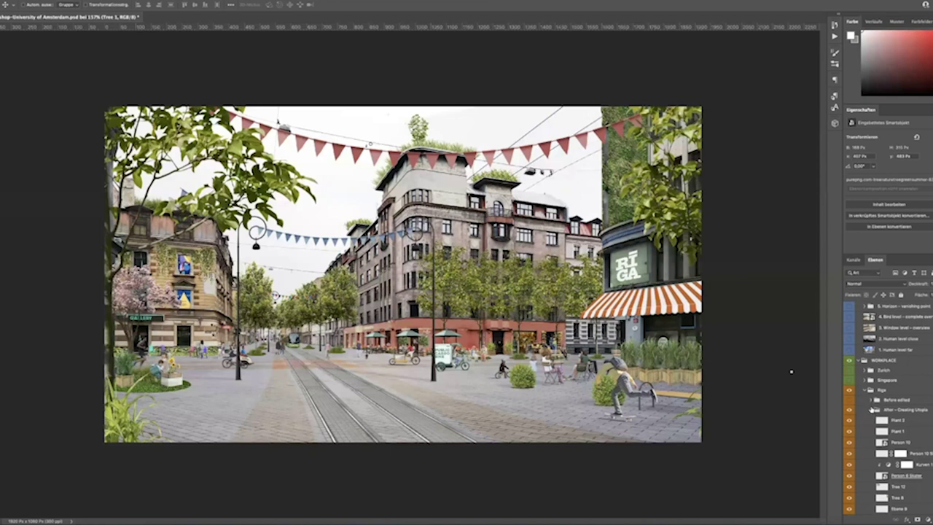
left_click(872, 410)
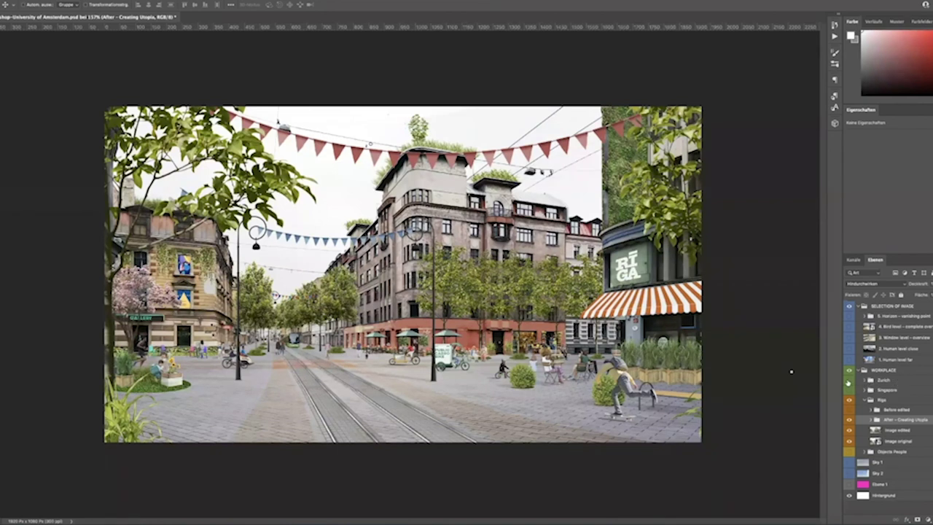
left_click(848, 381)
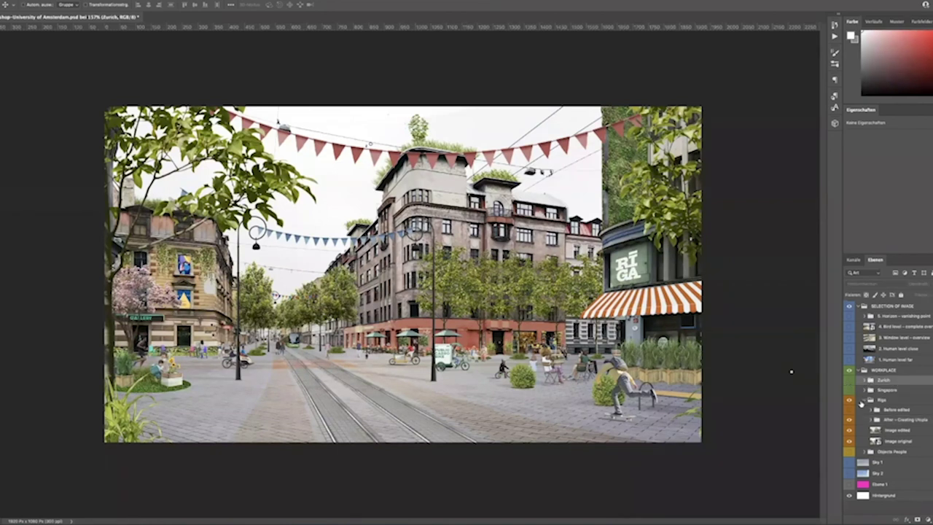
Step: Make the Zurich street photo visible and expand the Zurich group to list its layers
left_click(850, 401)
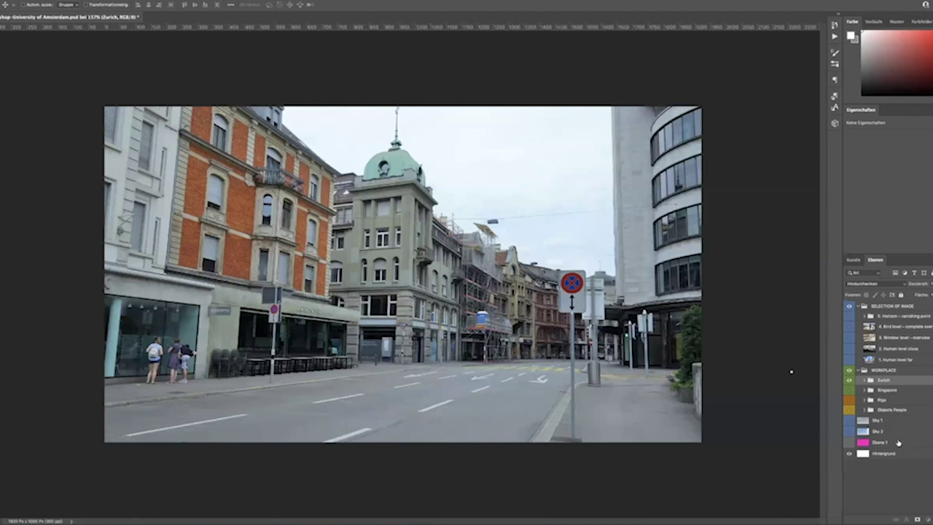
left_click(865, 379)
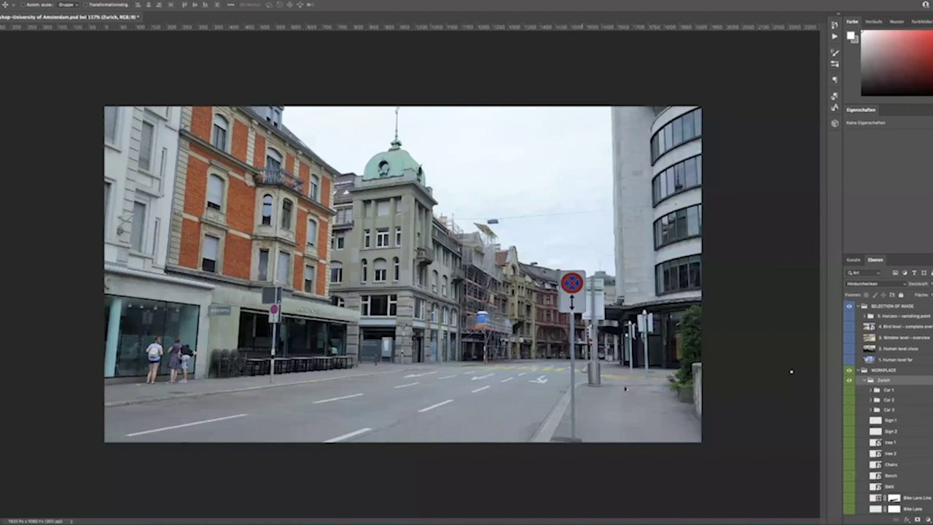
key("ctrl+plus")
Step: Zoom in further on the Zurich photo and switch to the Pen tool
key("ctrl+plus")
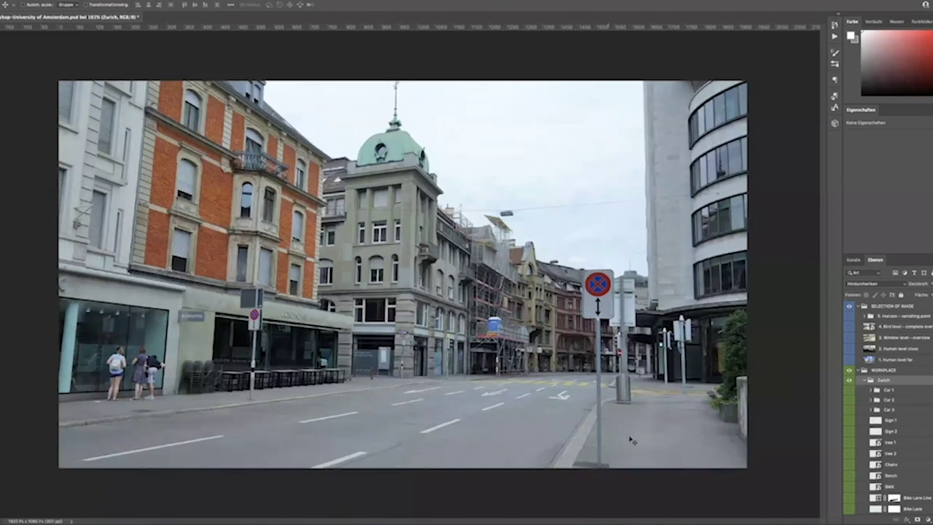
key("ctrl+plus")
key("ctrl+plus")
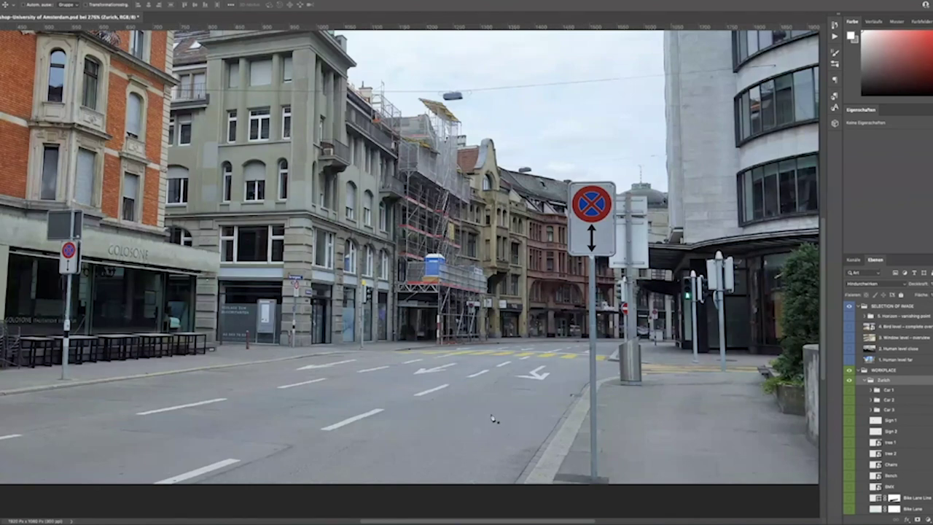
key("p")
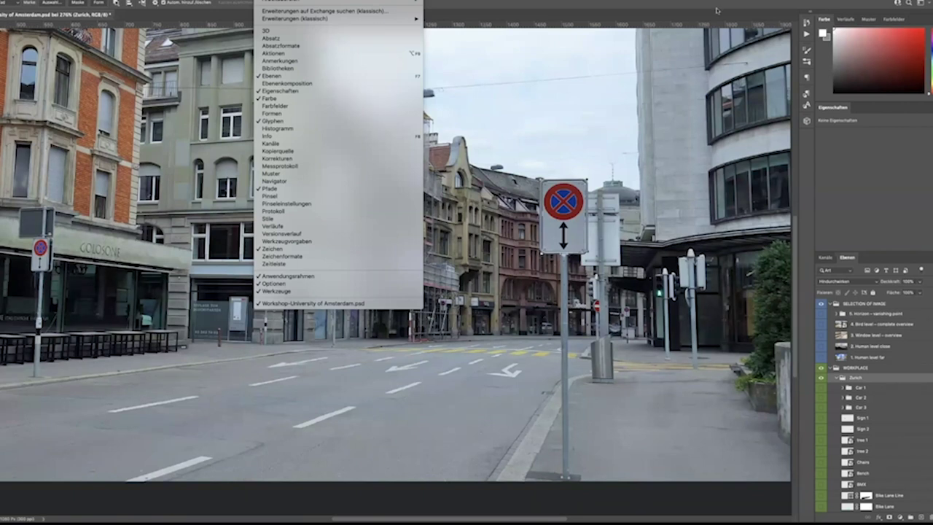
key("Escape")
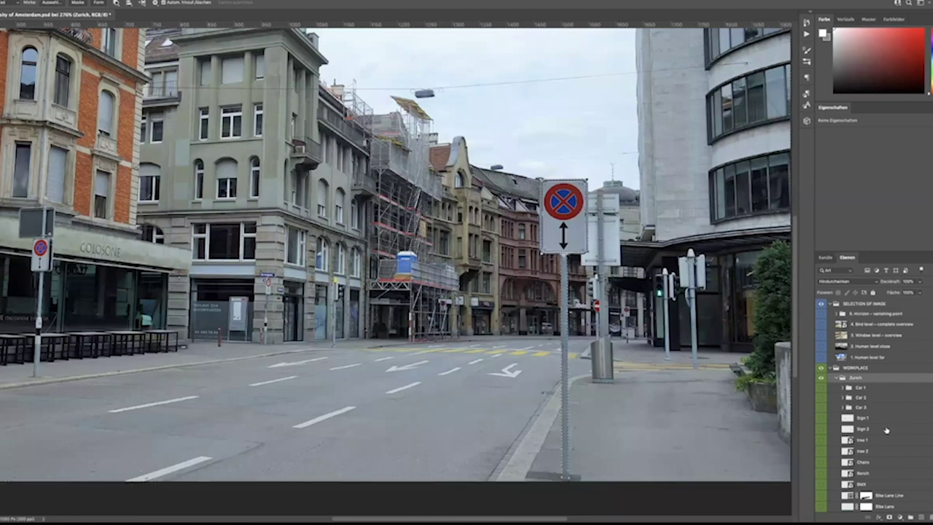
Step: Select the Original layer, load its pixels as a selection, and fit the photo in the window
scroll(891, 456, "down", 5)
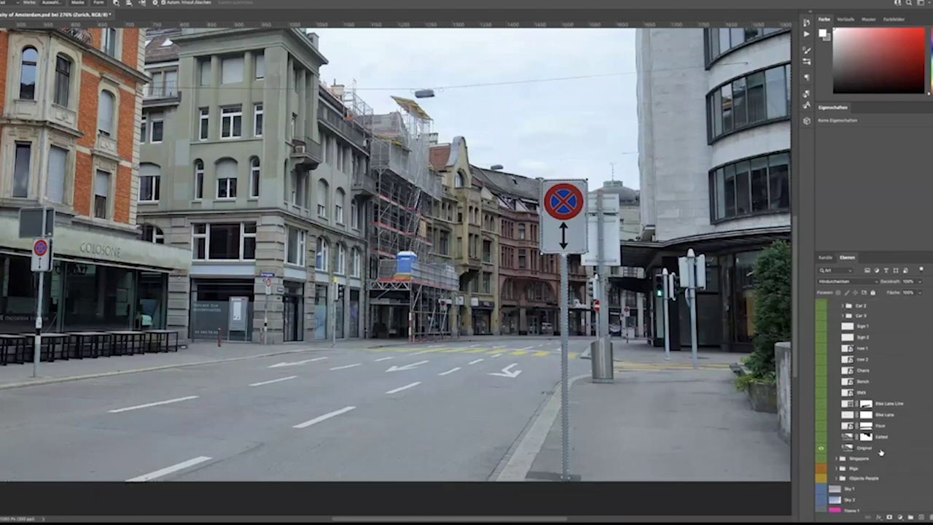
left_click(878, 450)
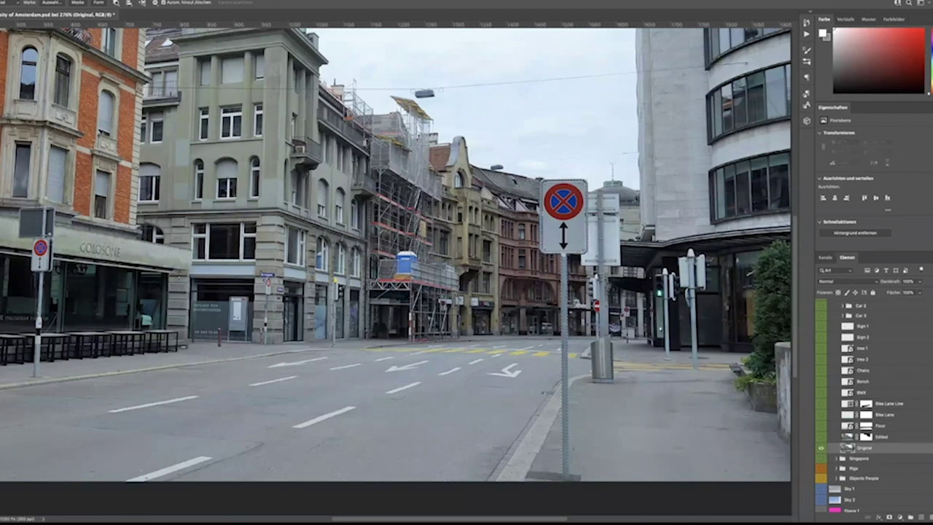
left_click(844, 453)
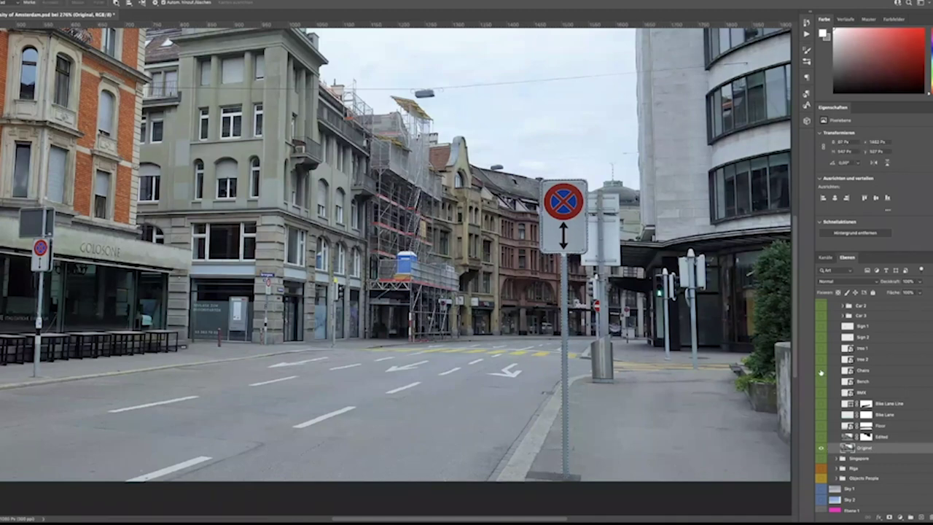
scroll(821, 373, "up", 3)
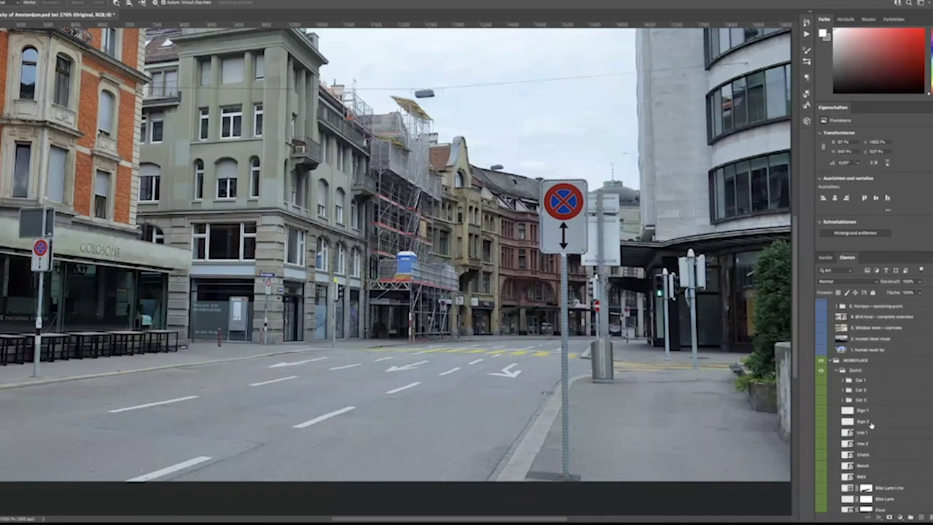
scroll(850, 474, "down", 2)
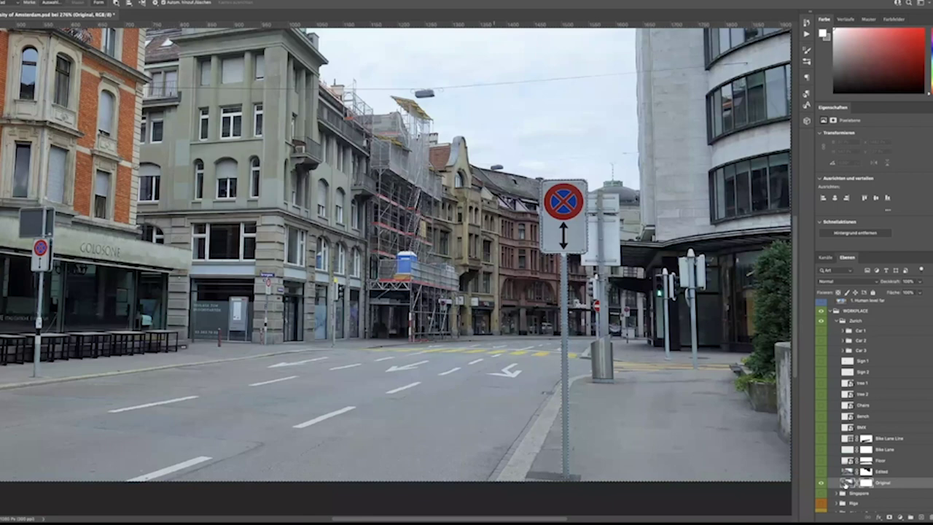
left_click(846, 486, "ctrl")
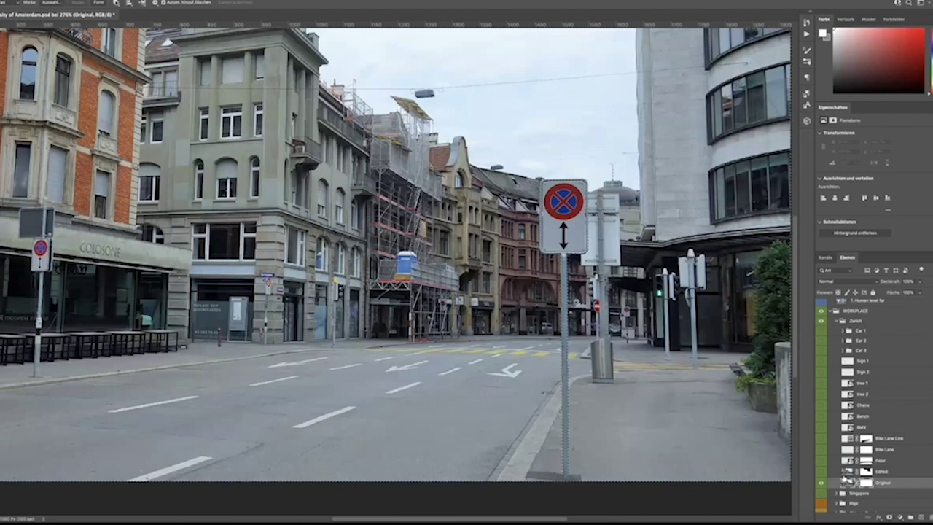
left_click(543, 363)
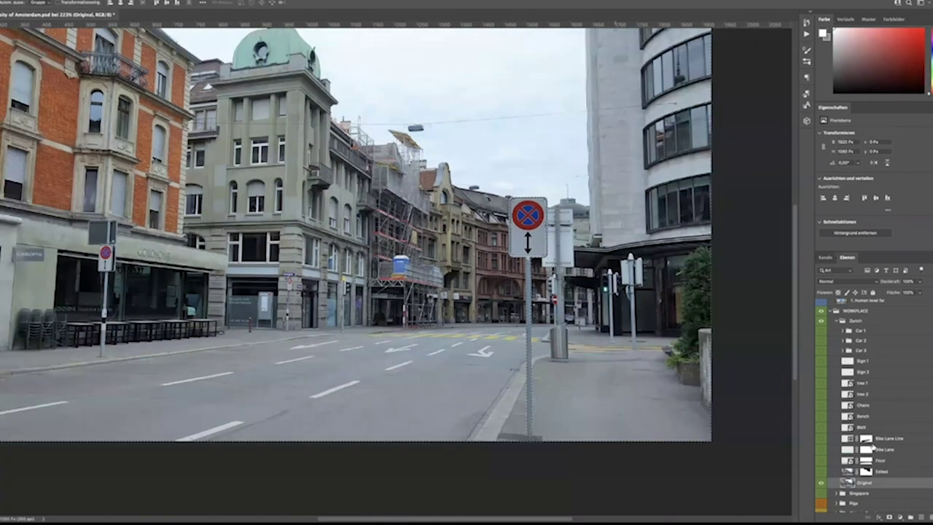
left_click(821, 484)
key("super+shift+3")
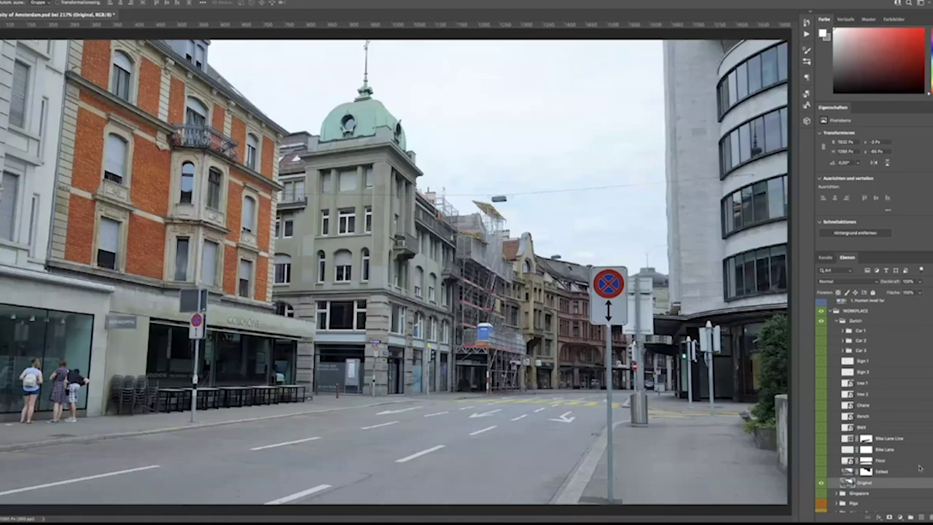
key("super+0")
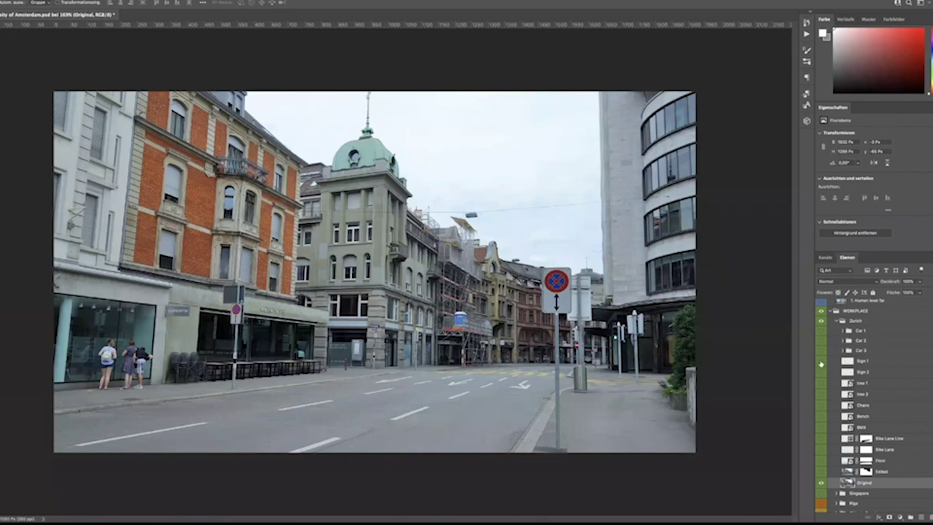
Step: Compare the Original and Sign 2 layers, ending with the no-parking sign hidden
left_click(821, 483)
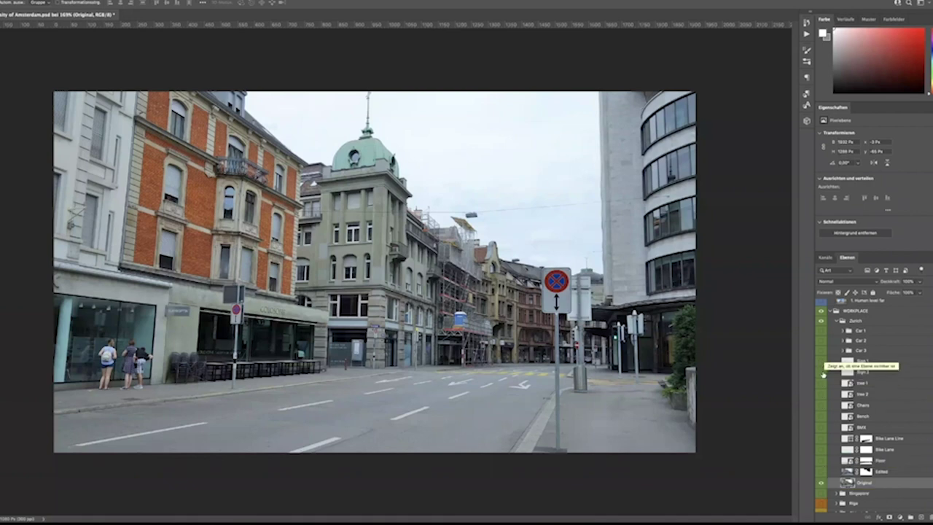
left_click(821, 372)
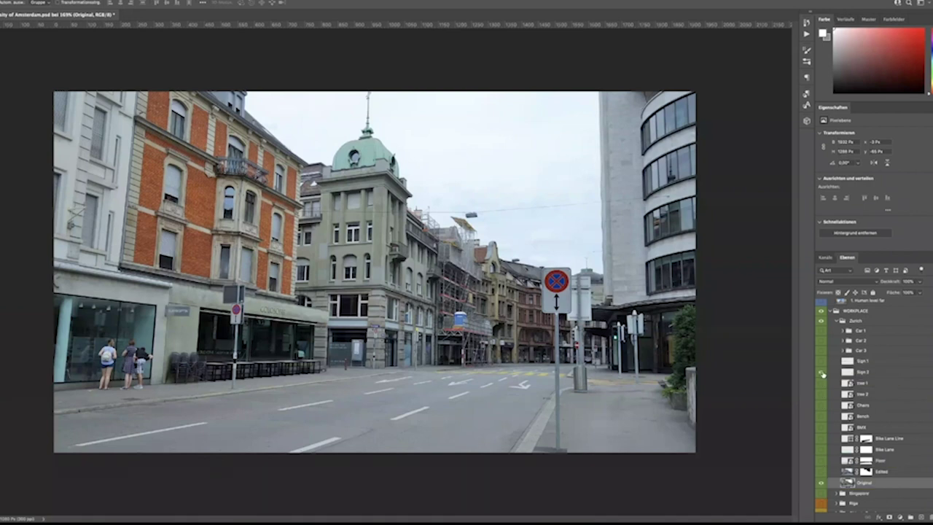
left_click(821, 473)
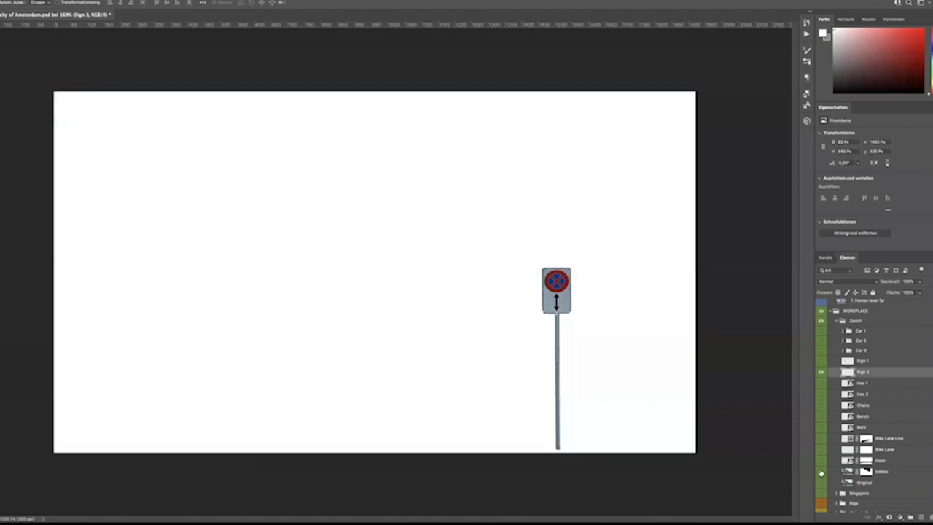
left_click(822, 372, "alt")
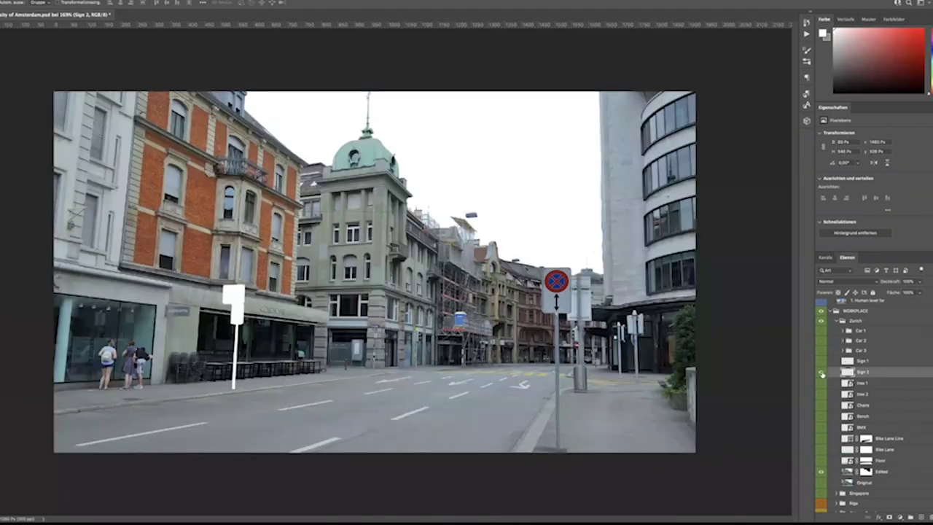
left_click(822, 372)
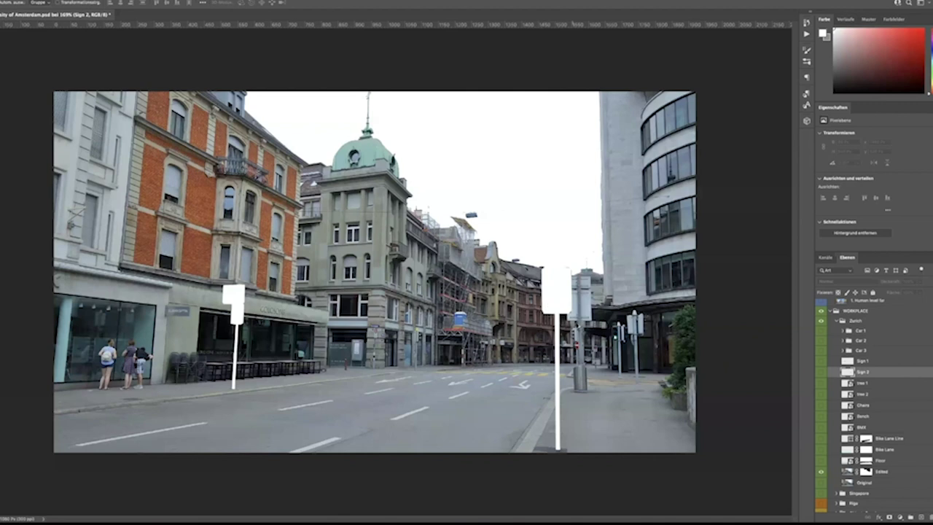
scroll(563, 298, "up", 1)
scroll(563, 298, "up", 2)
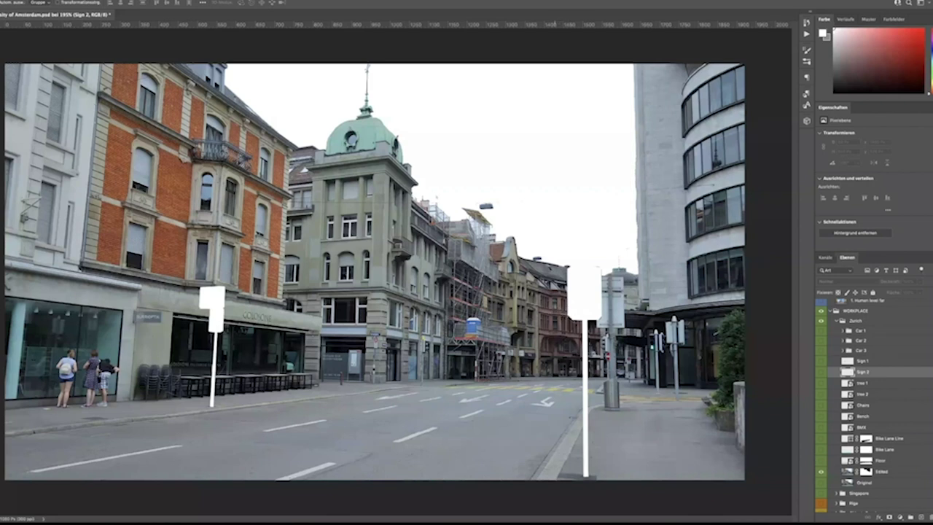
Step: Test-move the no-parking sign, undo it, and hide the Sign 2 layer again
left_click(822, 373)
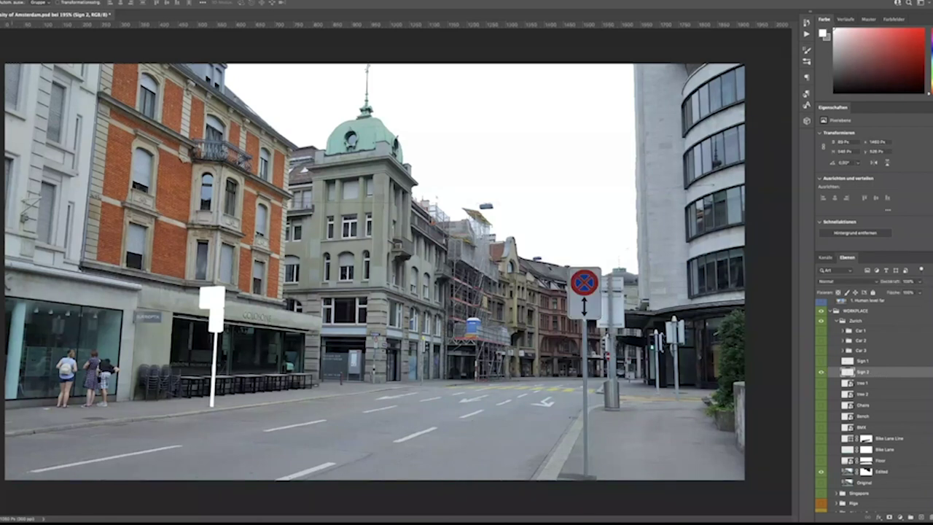
left_click_drag(587, 306, 509, 236)
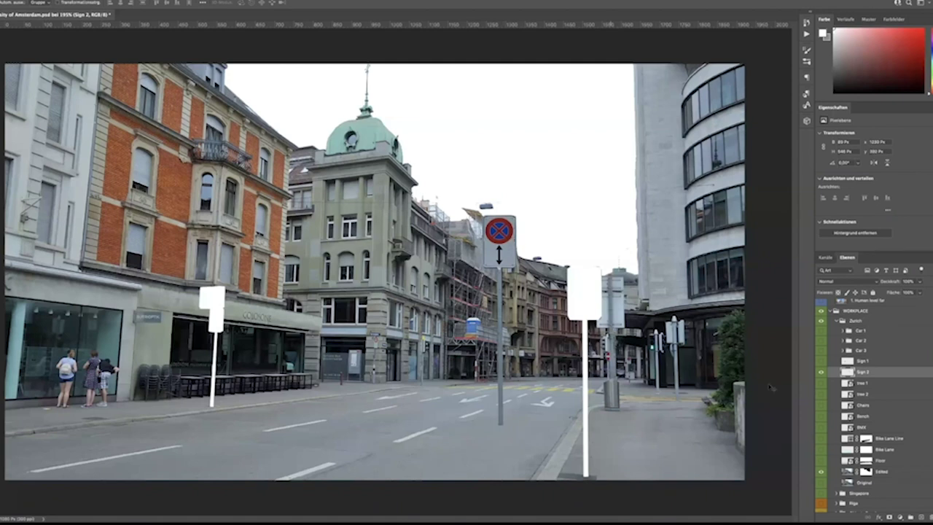
key("ctrl+z")
left_click(819, 373)
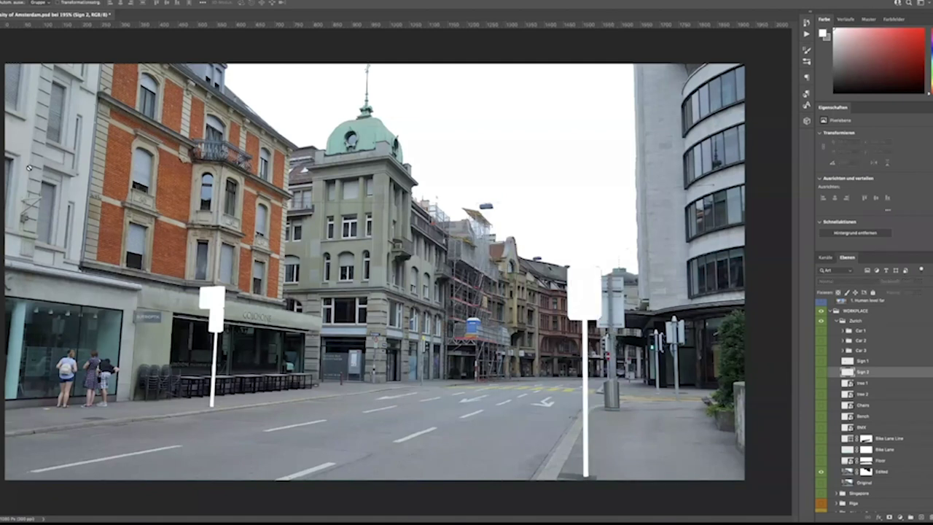
key("s")
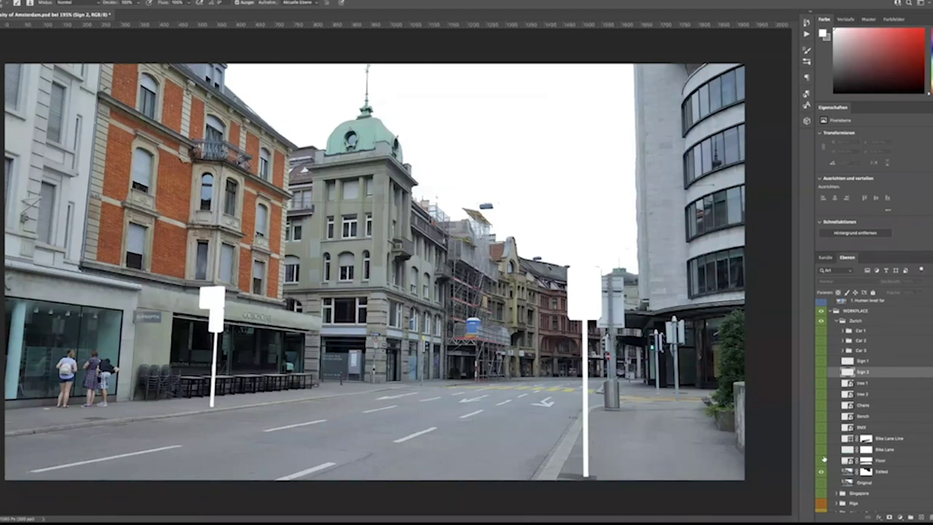
left_click(846, 473)
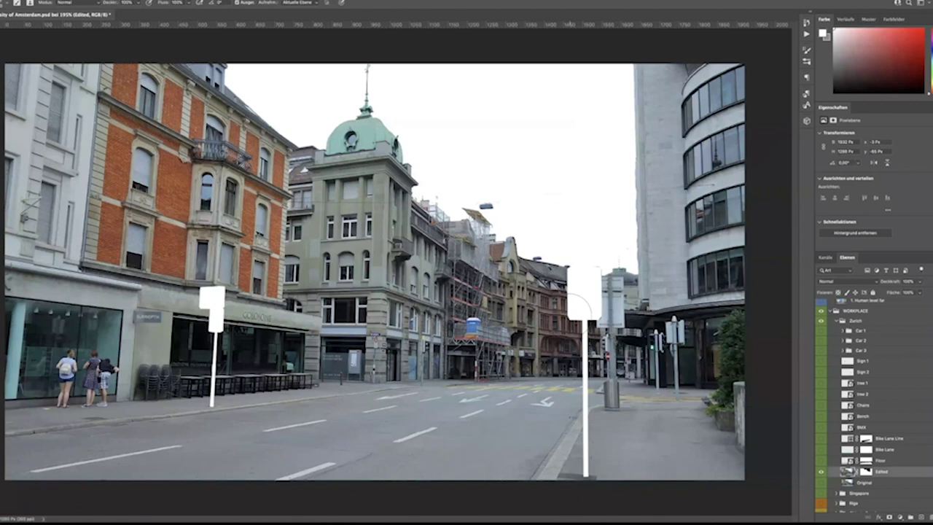
Step: Clone building texture over the right-hand white sign post, then show the Tree 2 layer
mouse_move(572, 314)
left_mouse_down()
mouse_move(579, 292)
mouse_move(583, 369)
left_mouse_up()
mouse_move(580, 292)
left_mouse_down()
mouse_move(590, 312)
mouse_move(581, 314)
mouse_move(591, 298)
mouse_move(579, 310)
mouse_move(576, 277)
mouse_move(591, 285)
mouse_move(569, 281)
mouse_move(594, 286)
mouse_move(595, 310)
left_mouse_up()
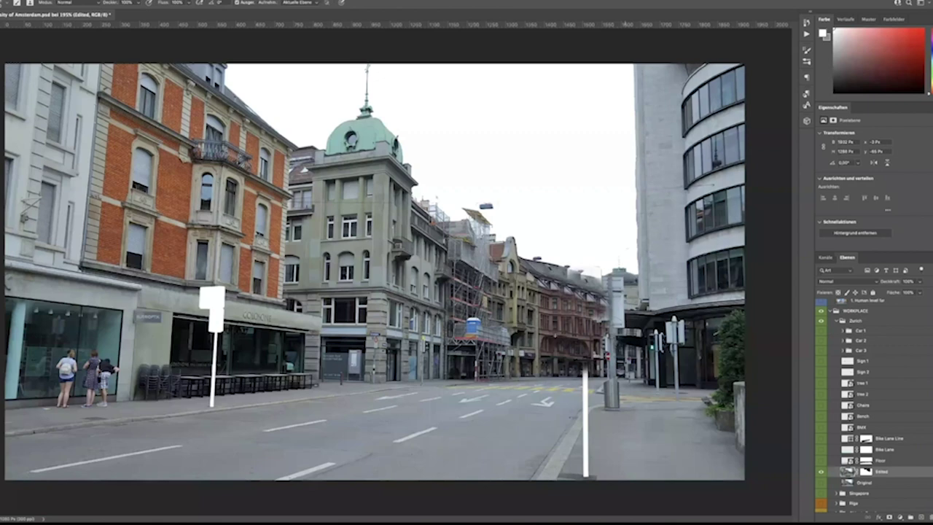
scroll(625, 415, "down", 2)
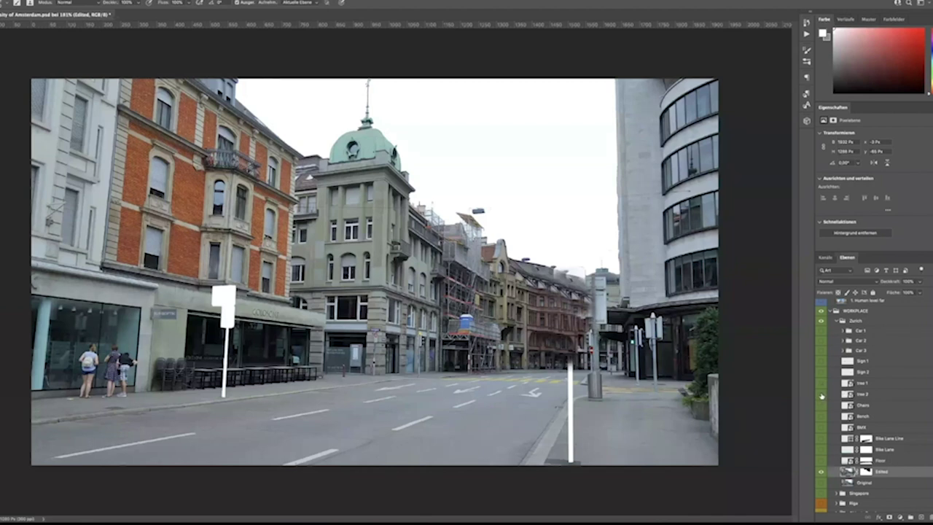
left_click(822, 394)
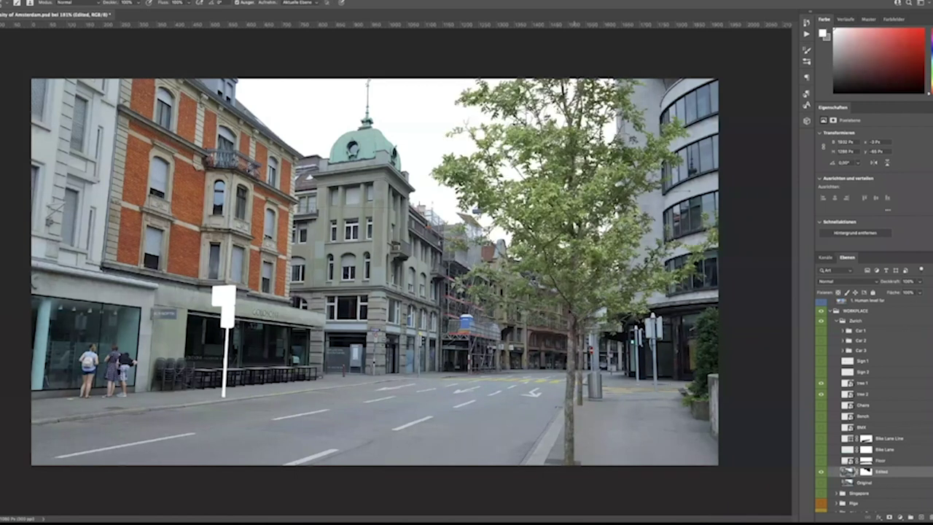
Step: With the Move tool active, review the Tree 2 tree covering the leftover post on the right pavement
key("v")
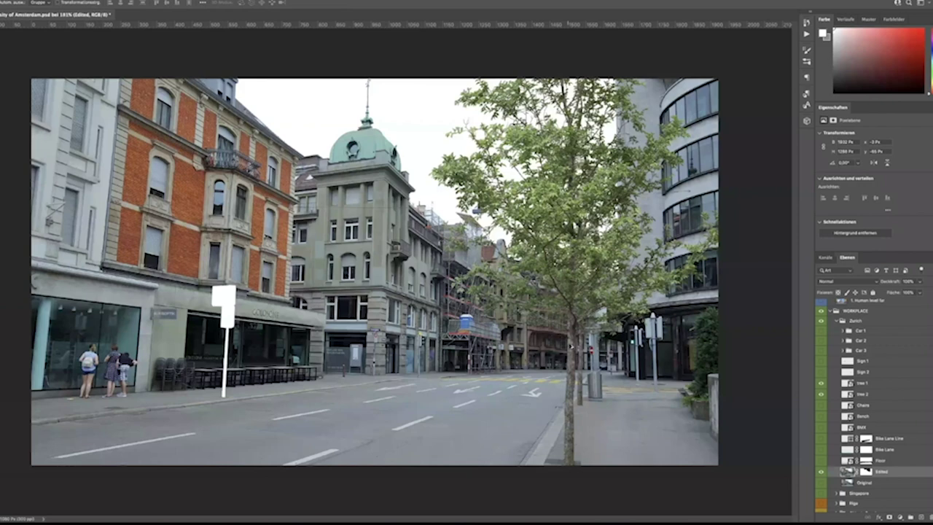
scroll(389, 271, "down", 1)
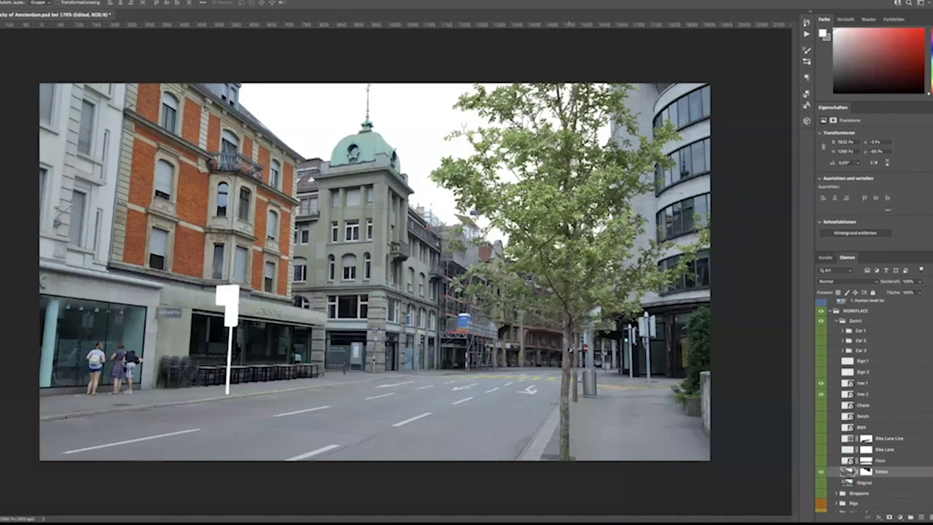
scroll(375, 272, "down", 3)
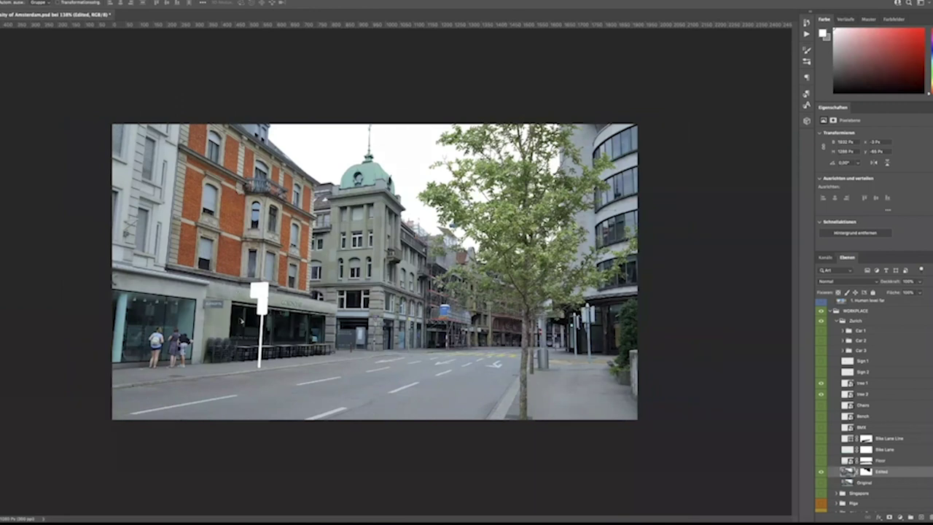
scroll(245, 319, "up", 1)
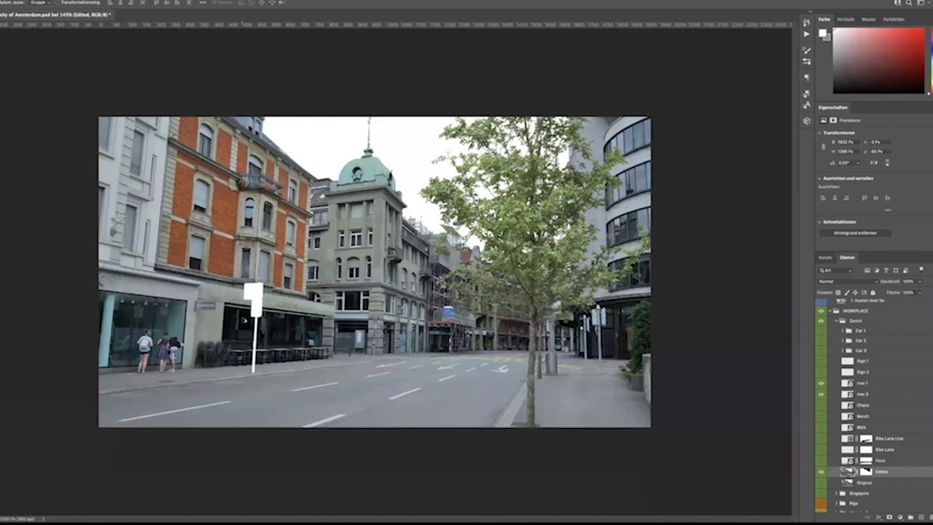
scroll(244, 320, "up", 3)
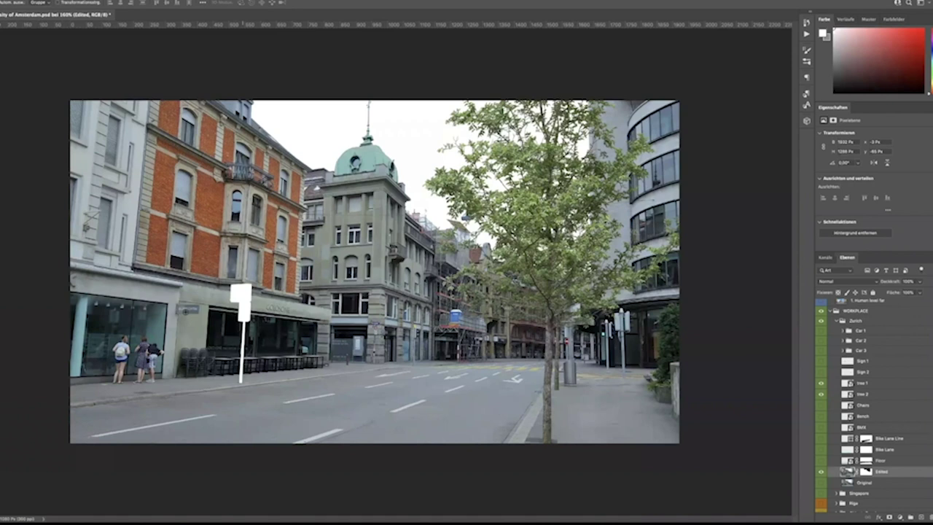
scroll(375, 272, "up", 2)
key("s")
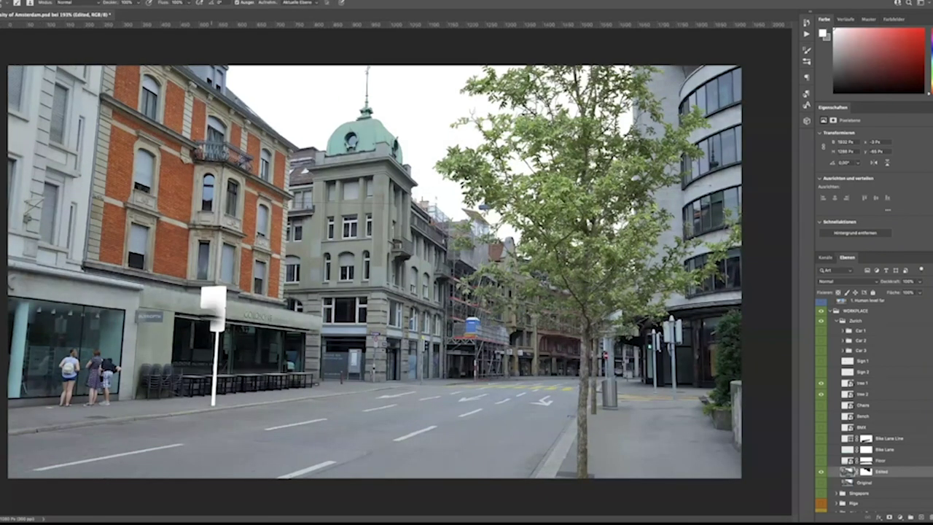
Step: Clone background over the left white sign and the lower part of its post
left_click(216, 318)
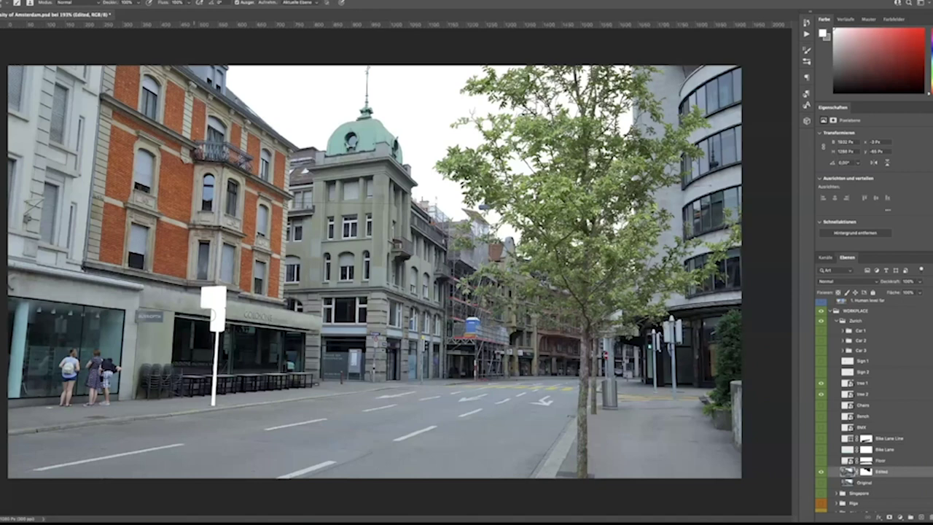
left_click(217, 318)
left_click(223, 305)
left_click(215, 309)
left_click(214, 316)
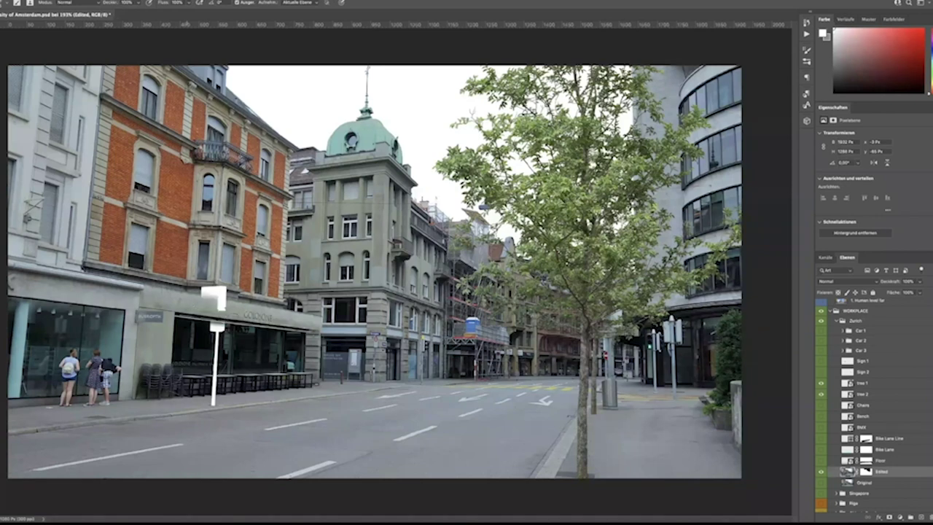
scroll(406, 270, "up", 1)
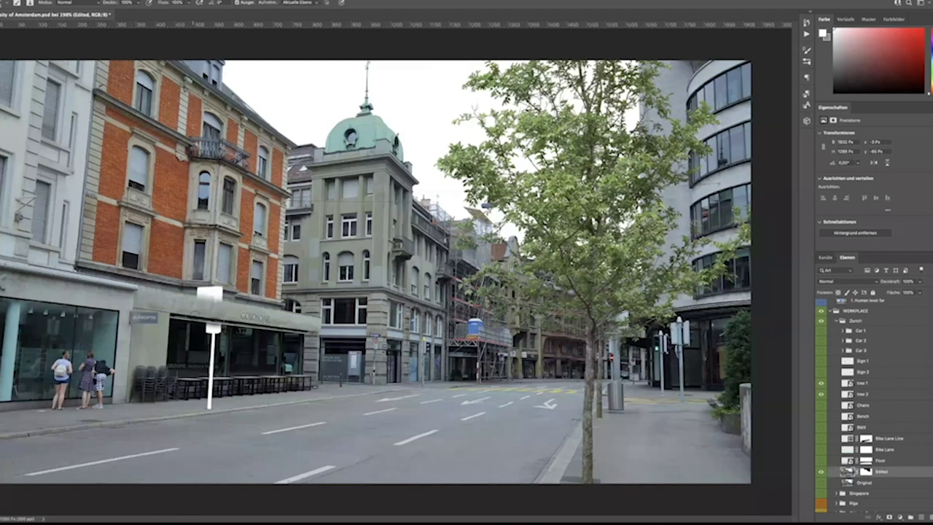
scroll(192, 343, "up", 3)
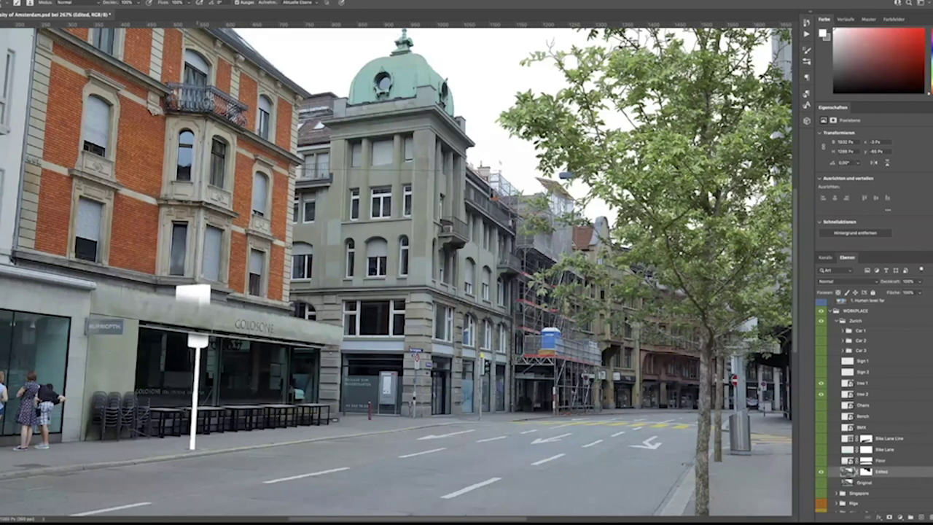
Step: Paint out the white pole, awning fixture and remaining white patch beside the shop
left_click_drag(194, 334, 189, 447)
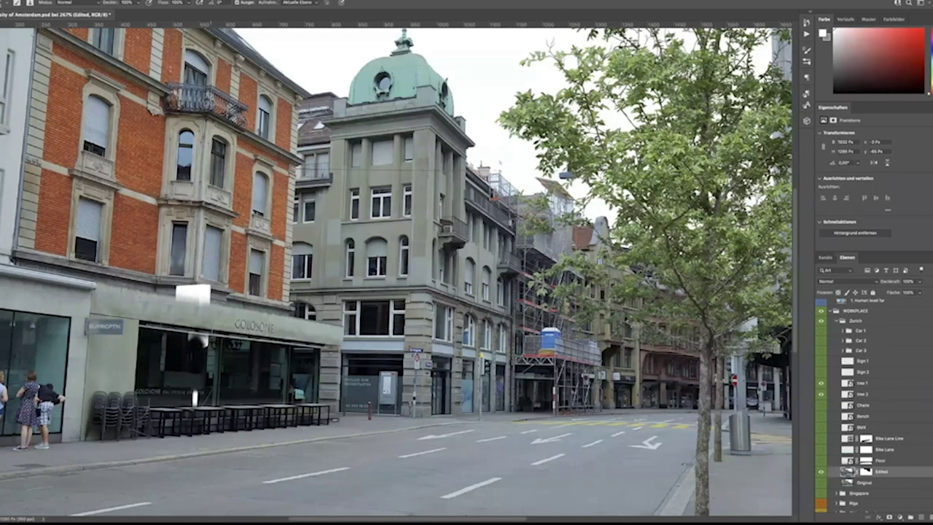
left_click(193, 338)
left_click(183, 294)
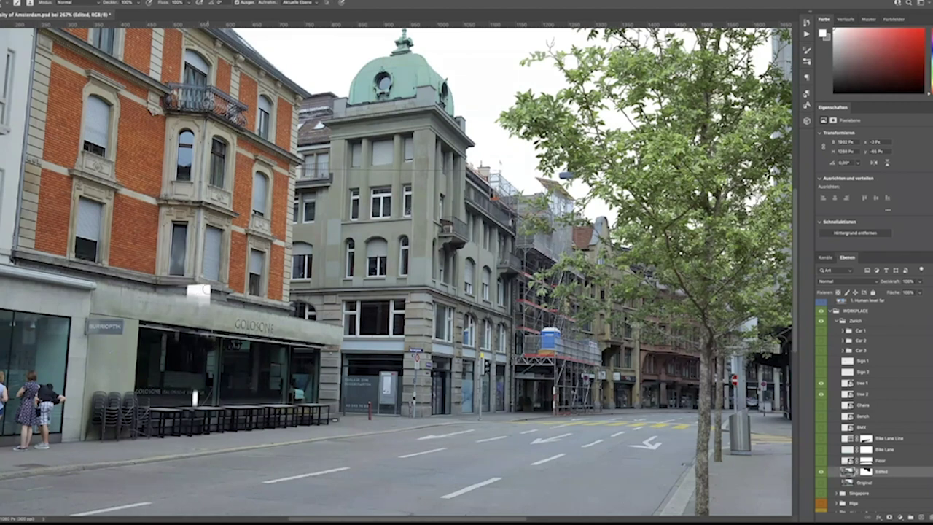
left_click(203, 294)
left_click(198, 289)
scroll(218, 292, "down", 1)
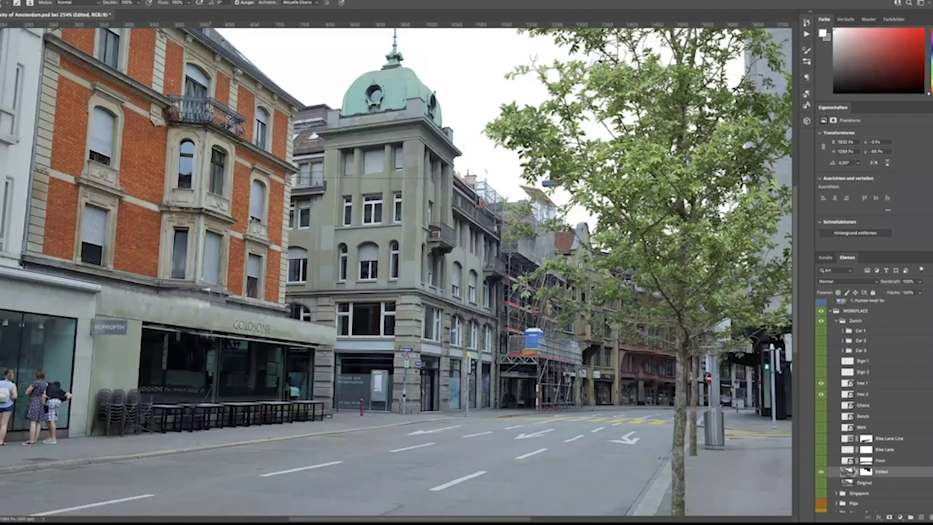
scroll(295, 291, "down", 3)
scroll(374, 271, "down", 3)
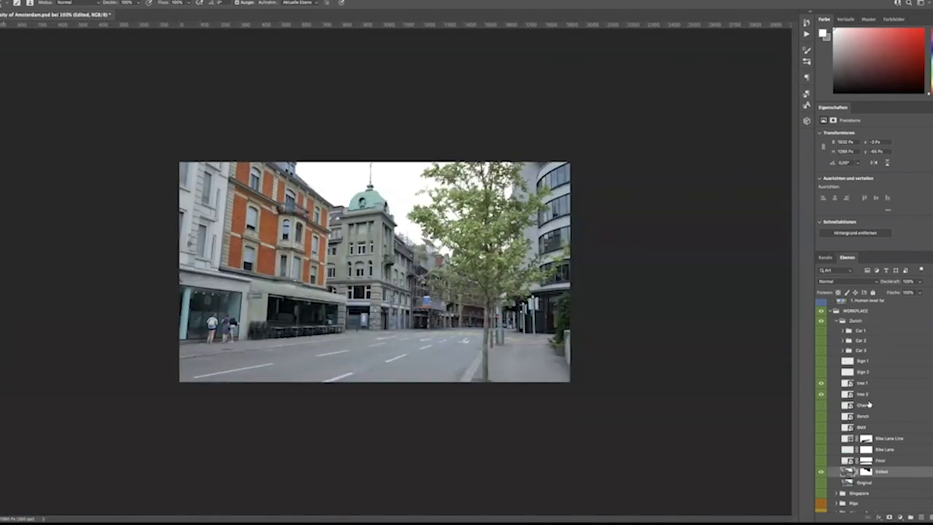
Step: Show the paved Floor layer, comparing it on and off, then show the Bike Lane layer
key("v")
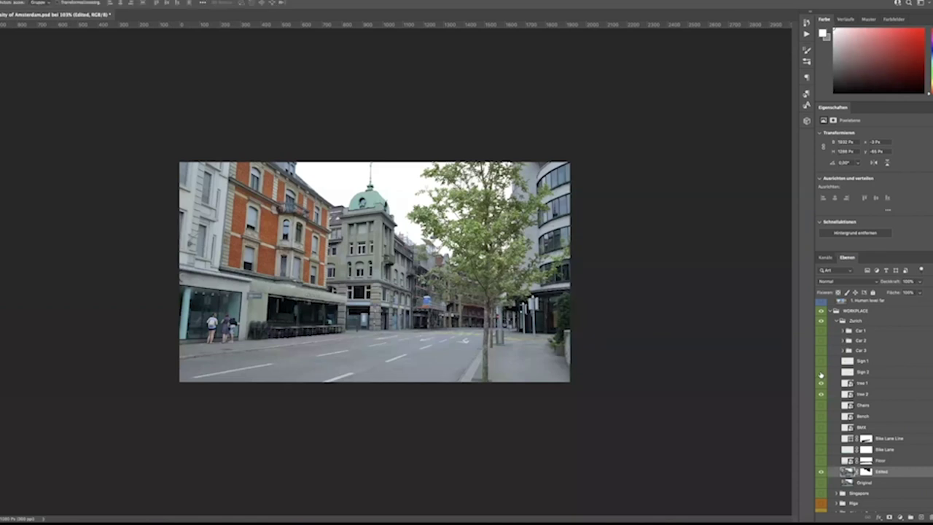
left_click(821, 461)
left_click(821, 461)
left_click(821, 461)
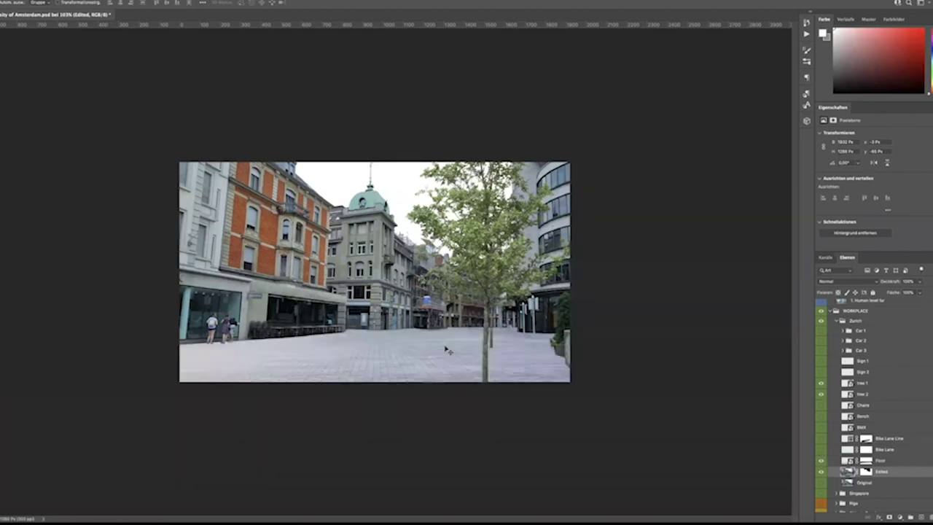
left_click(822, 450)
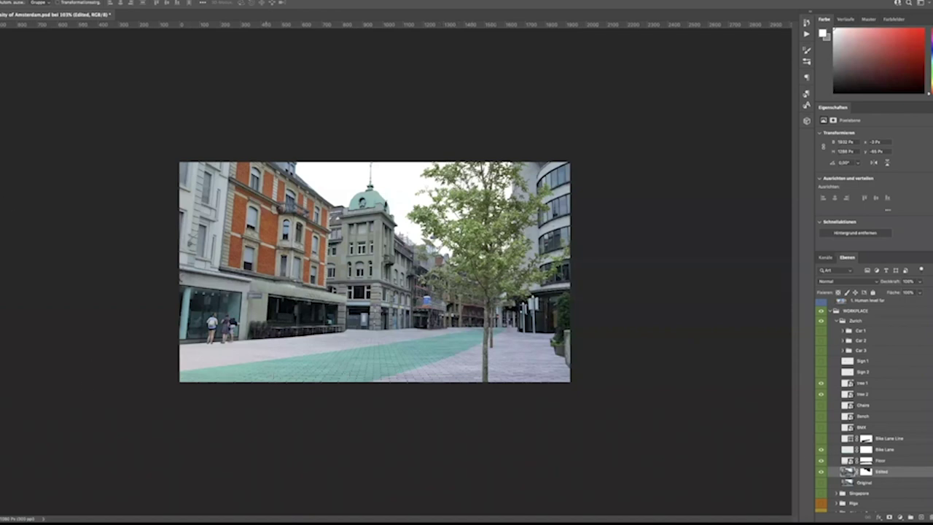
Step: Lasso-select around the bike lane, then clear the selection
key("l")
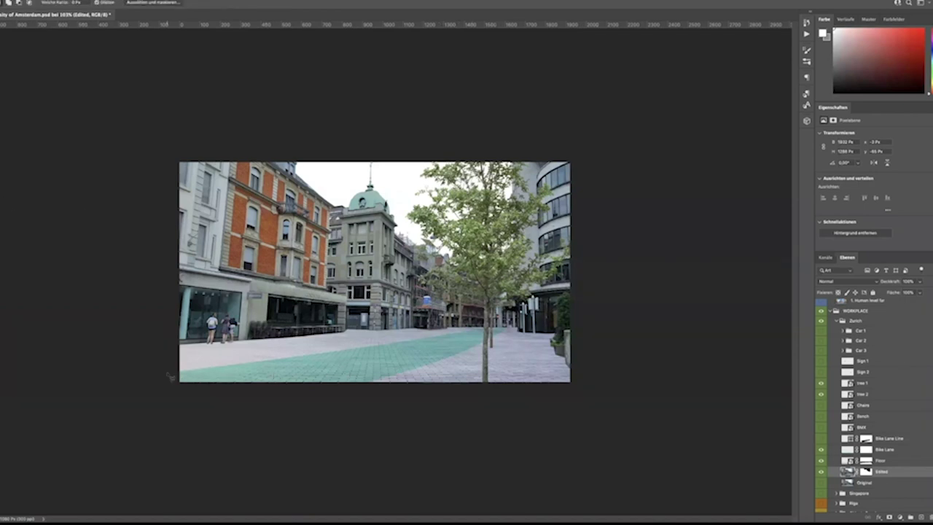
mouse_move(169, 373)
left_mouse_down()
mouse_move(505, 332)
mouse_move(439, 369)
mouse_move(374, 386)
mouse_move(216, 397)
mouse_move(169, 378)
left_mouse_up()
left_click(479, 345)
Step: Show the green bench and the colourful chairs, then collapse the Zurich group
left_click(821, 416)
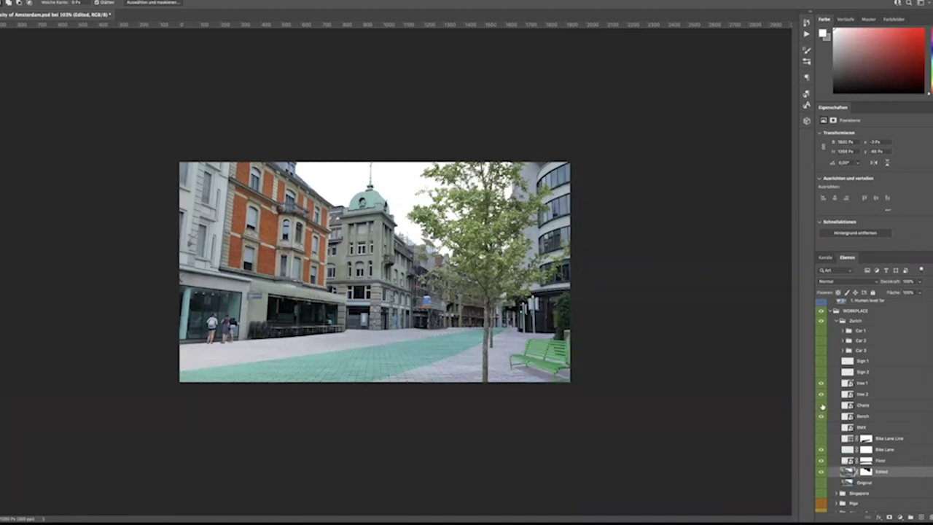
left_click(822, 405)
key("v")
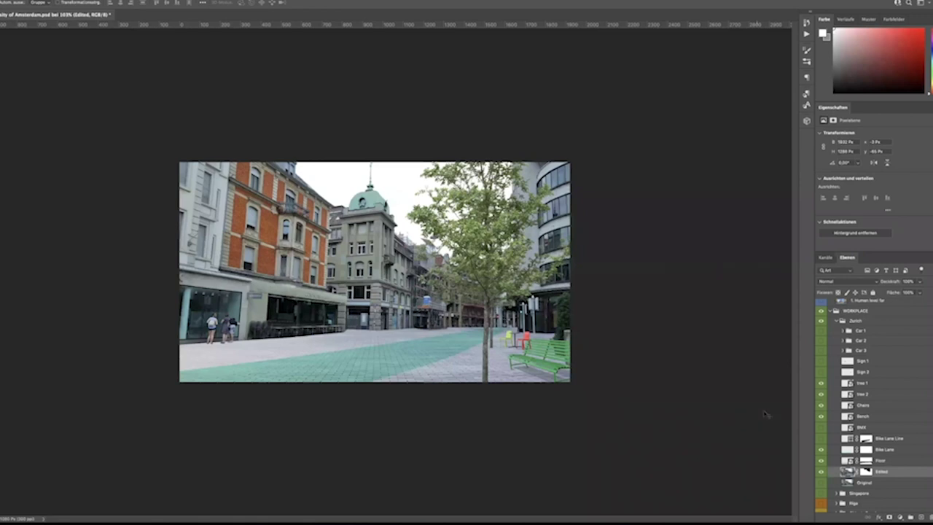
left_click(836, 321)
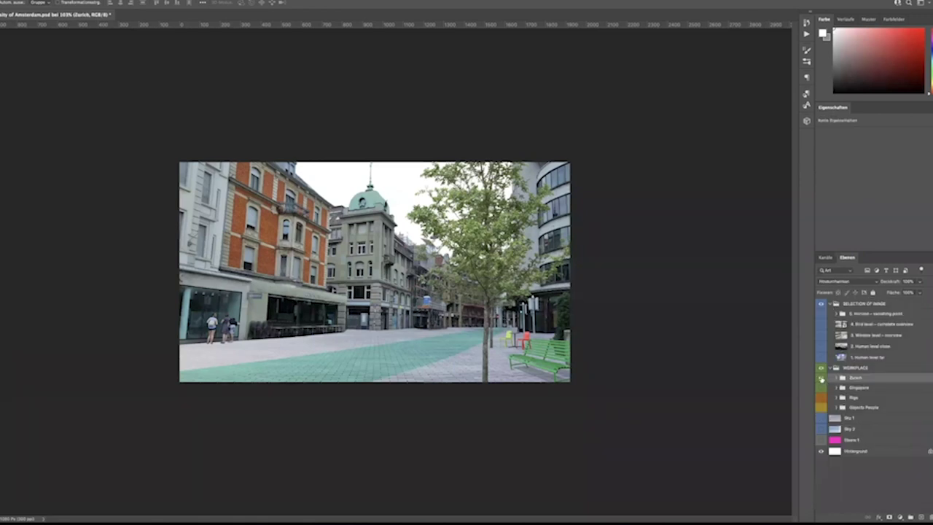
Step: Hide the Zurich group, then expand, select and show the Singapore group
left_click(822, 379)
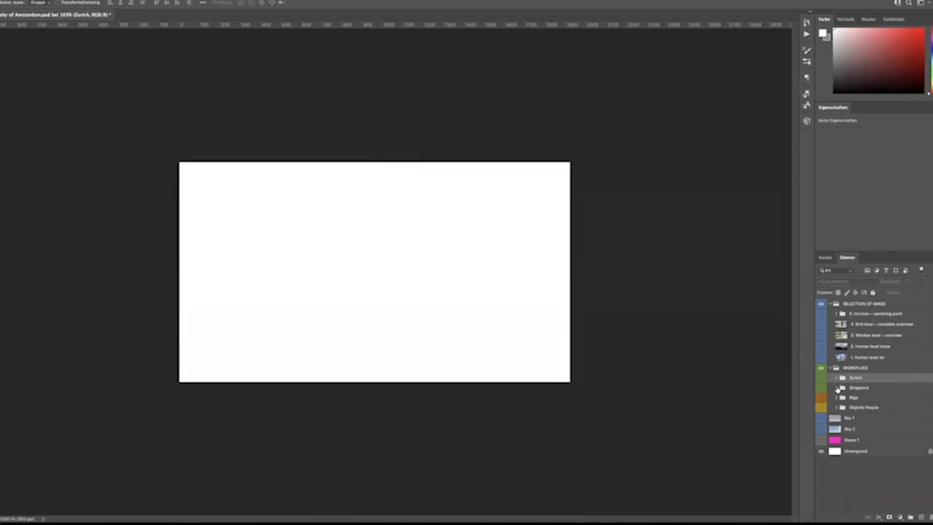
left_click(837, 389)
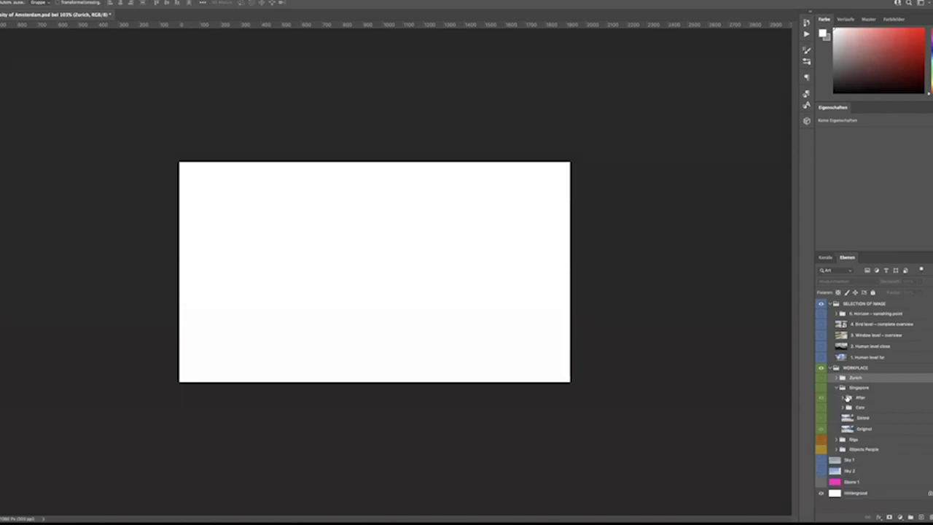
left_click(873, 388)
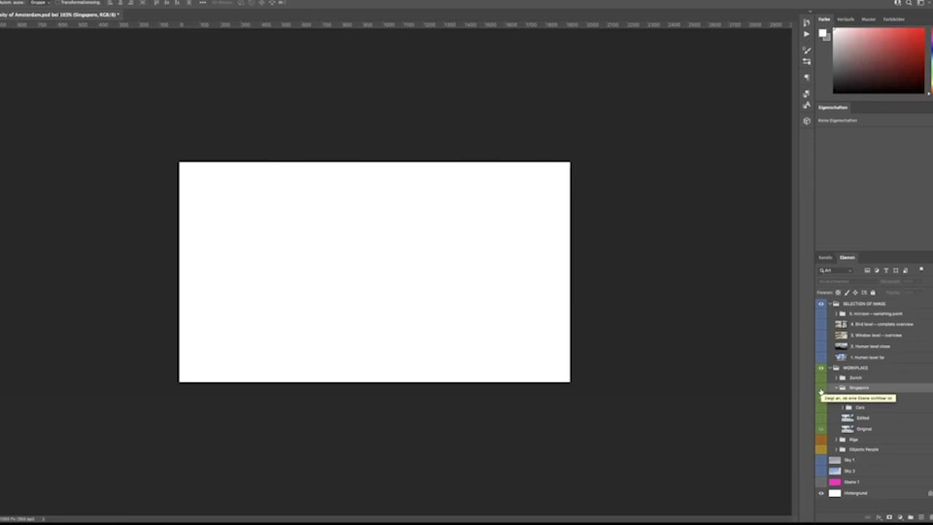
left_click(821, 390)
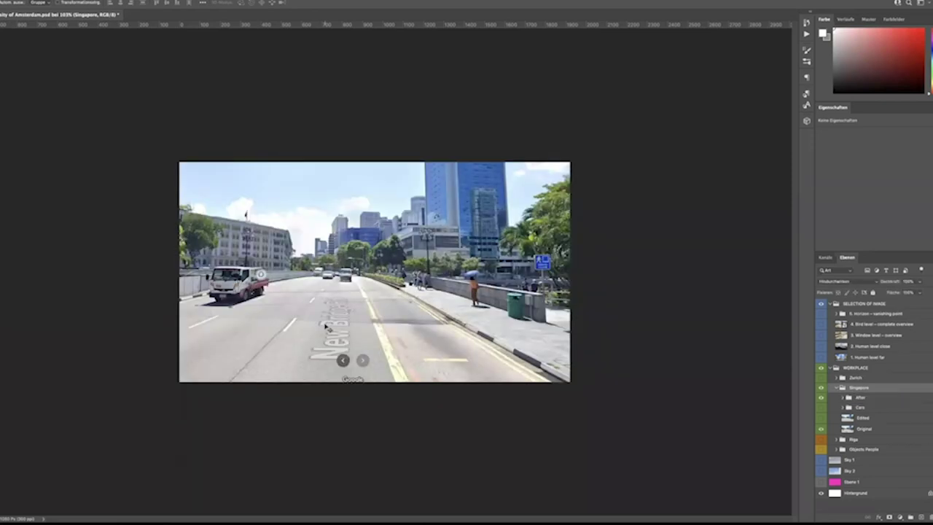
Step: Zoom in on the street and select the Edited layer
scroll(326, 326, "up", 1)
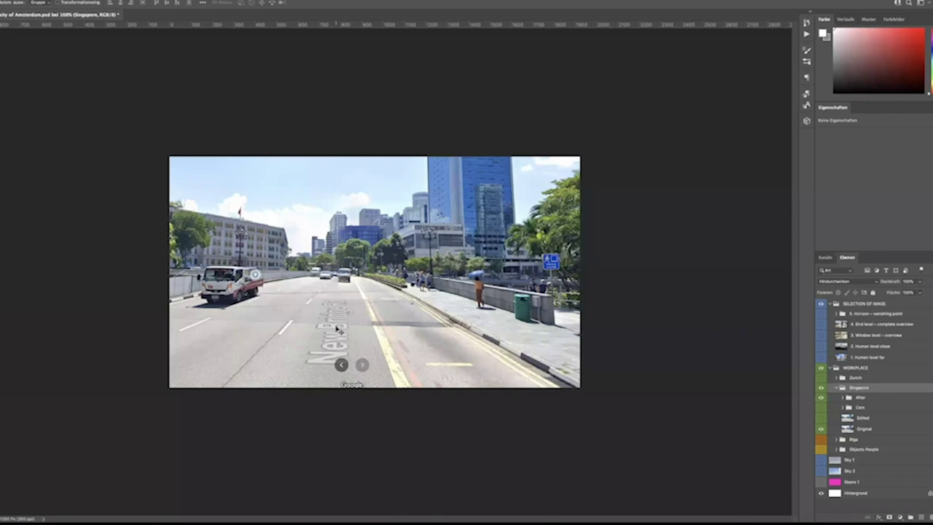
scroll(340, 330, "up", 2)
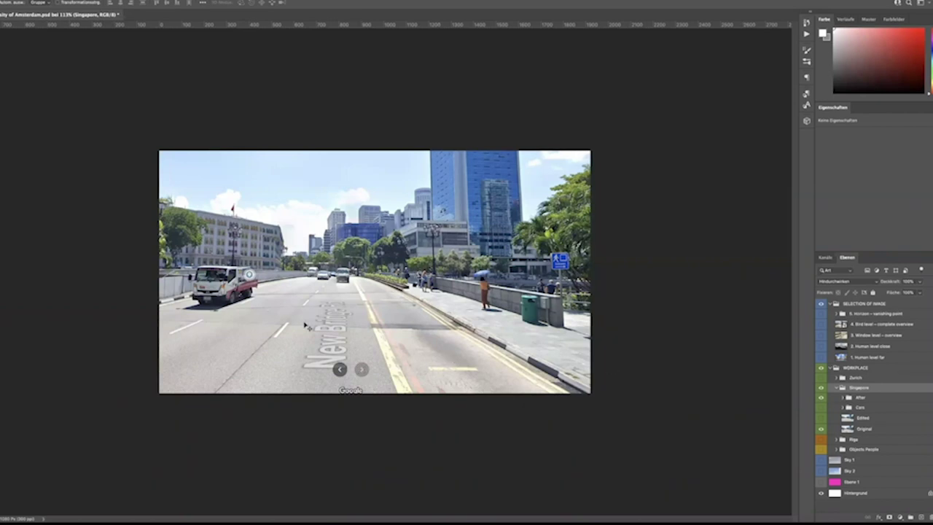
scroll(316, 349, "up", 1)
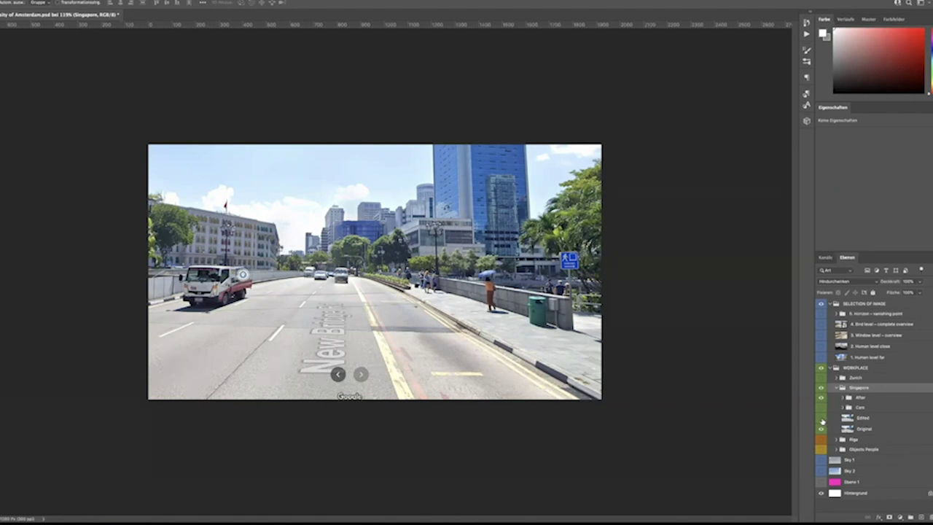
left_click(822, 420)
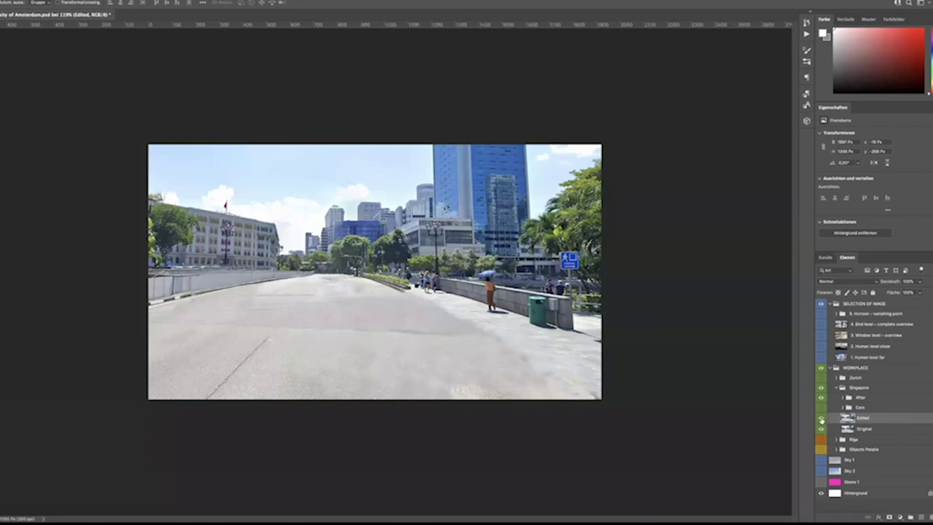
Step: Hide the Edited layer and clone-stamp over the road-name lettering on the Original layer
left_click(822, 420)
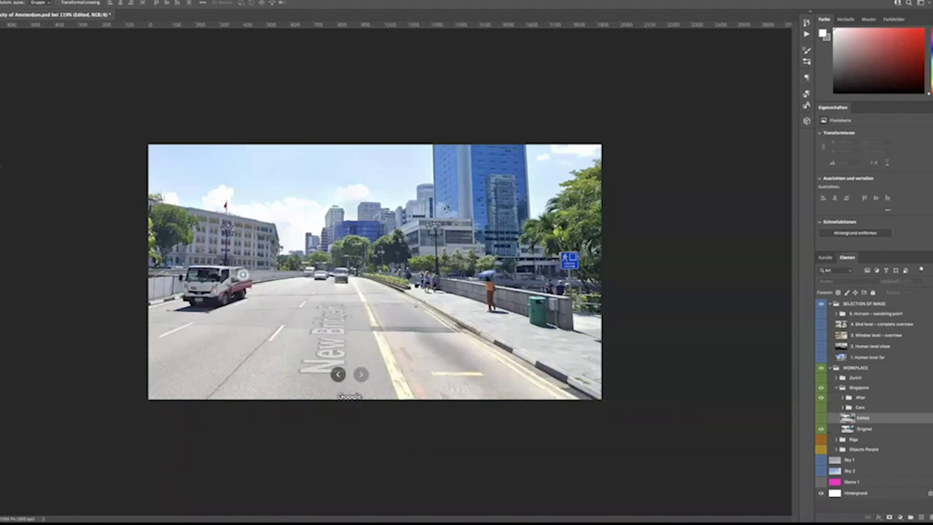
key("s")
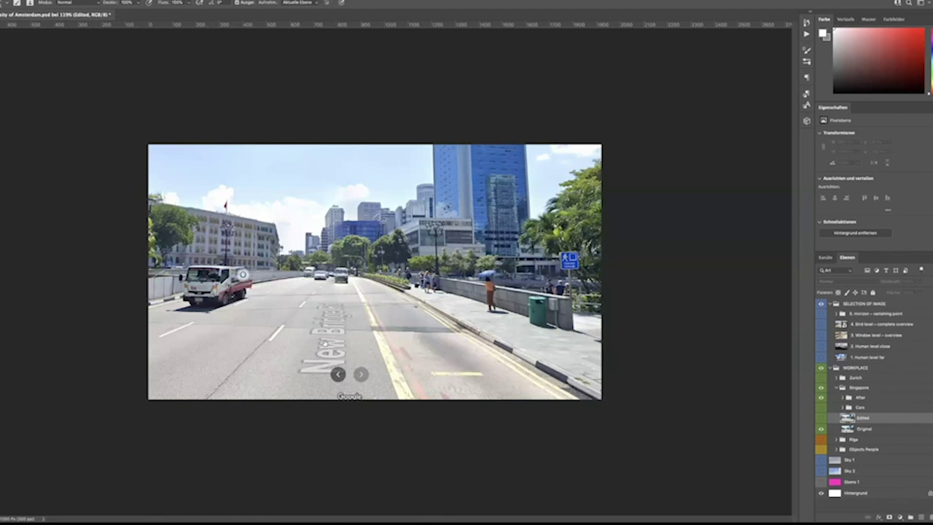
key("alt+bracketleft")
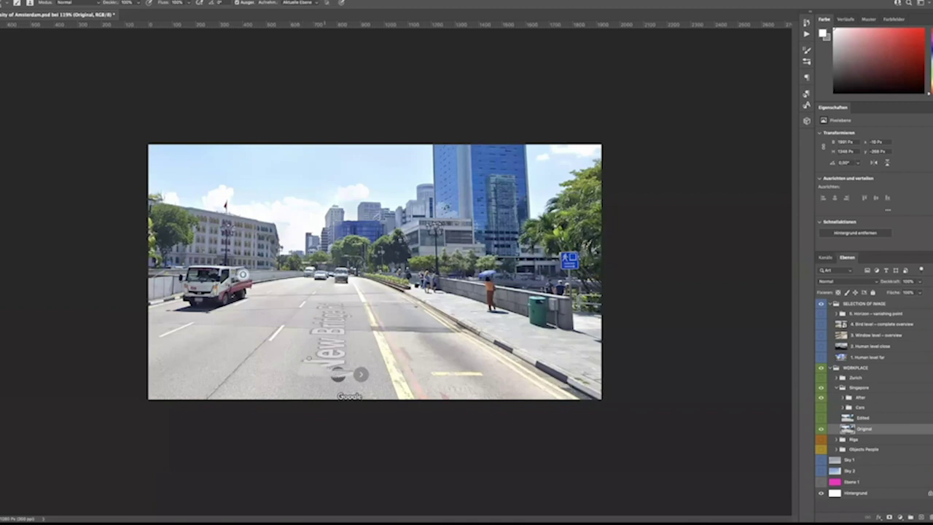
mouse_move(312, 353)
left_mouse_down()
mouse_move(321, 349)
mouse_move(306, 343)
left_mouse_up()
Step: Zoom in and turn the car-free Edited layer back on
scroll(374, 271, "up", 2)
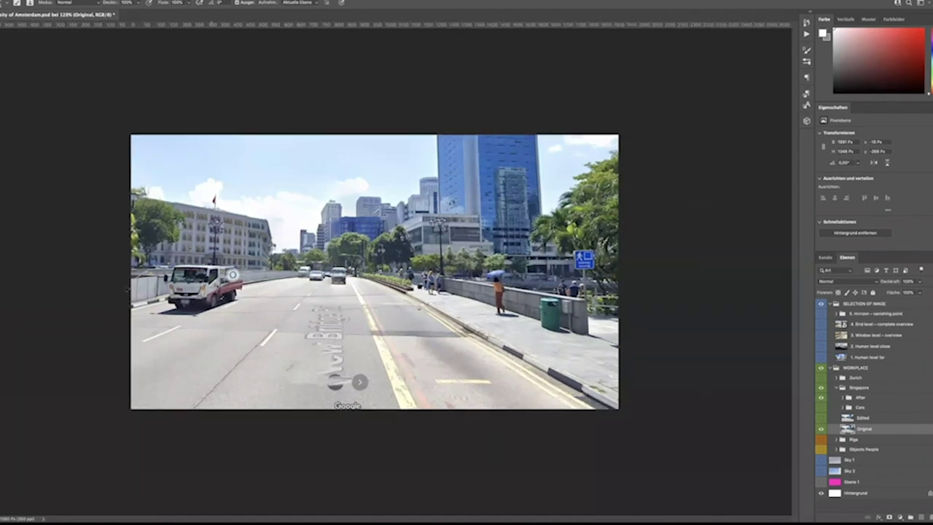
scroll(375, 271, "up", 1)
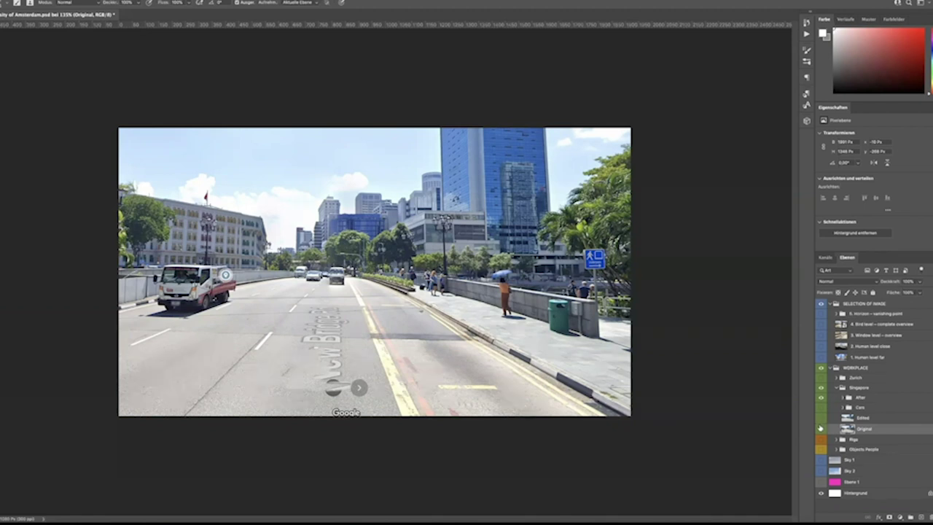
left_click(821, 418)
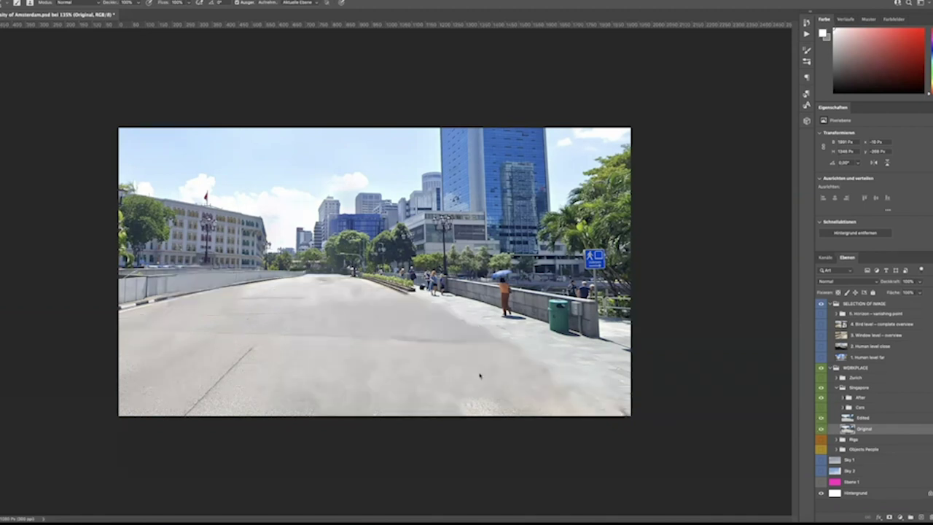
Step: Expand and show the Cars folder, then drag Car 2 up toward the top of the sky
left_click(842, 407)
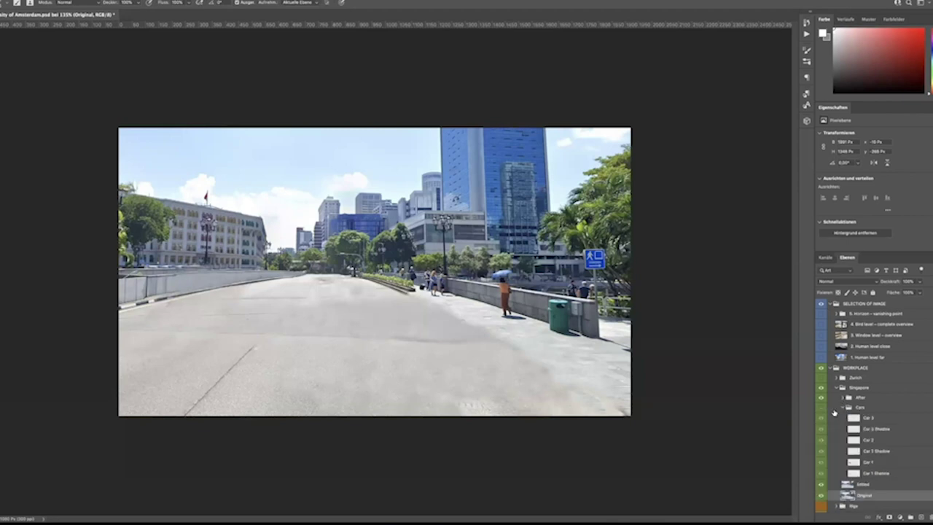
left_click(821, 406)
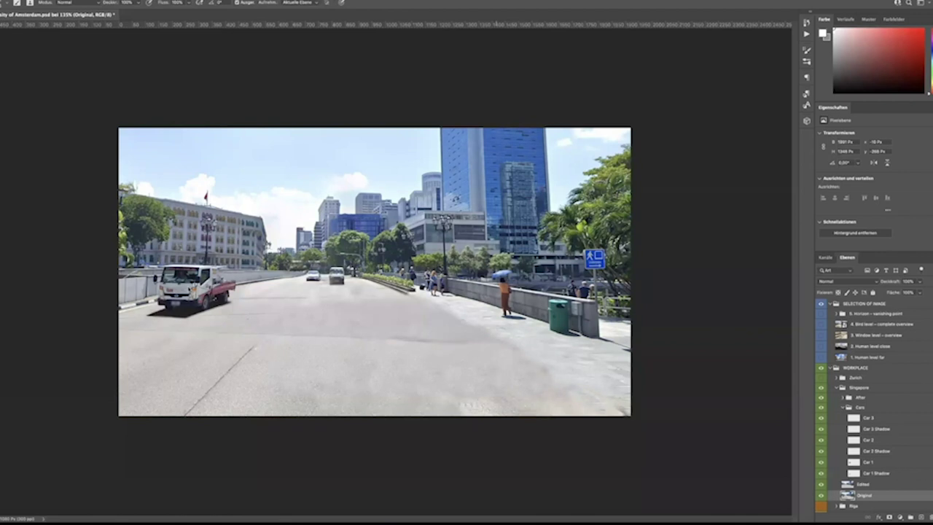
key("v")
left_click(337, 277)
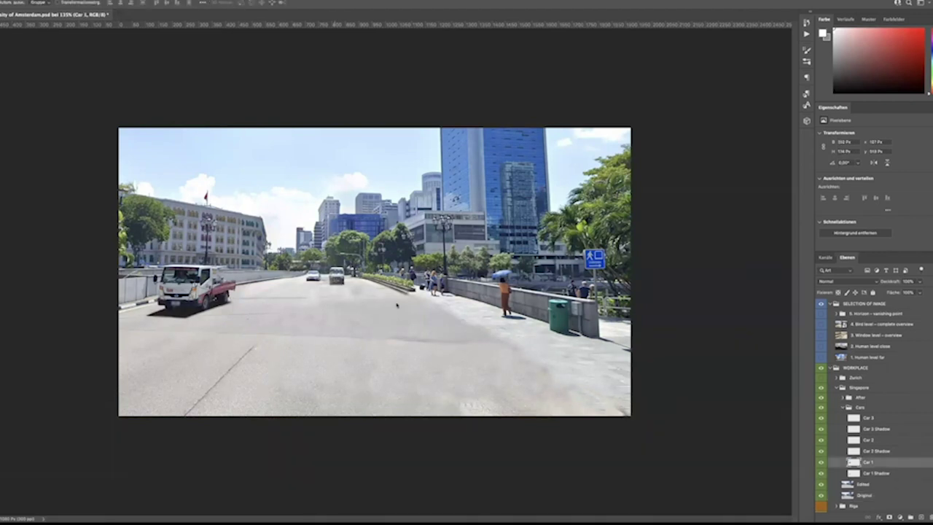
right_click(336, 277)
left_click(362, 280)
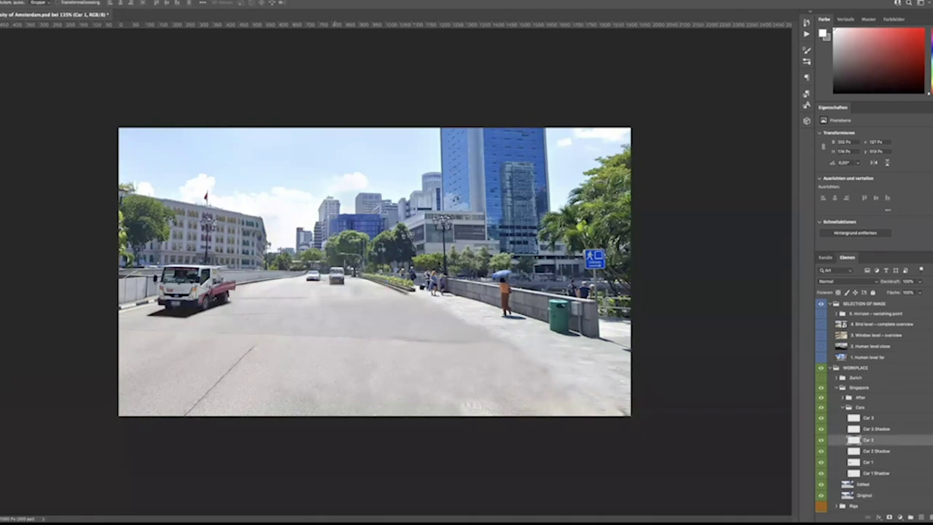
left_click_drag(336, 277, 350, 137)
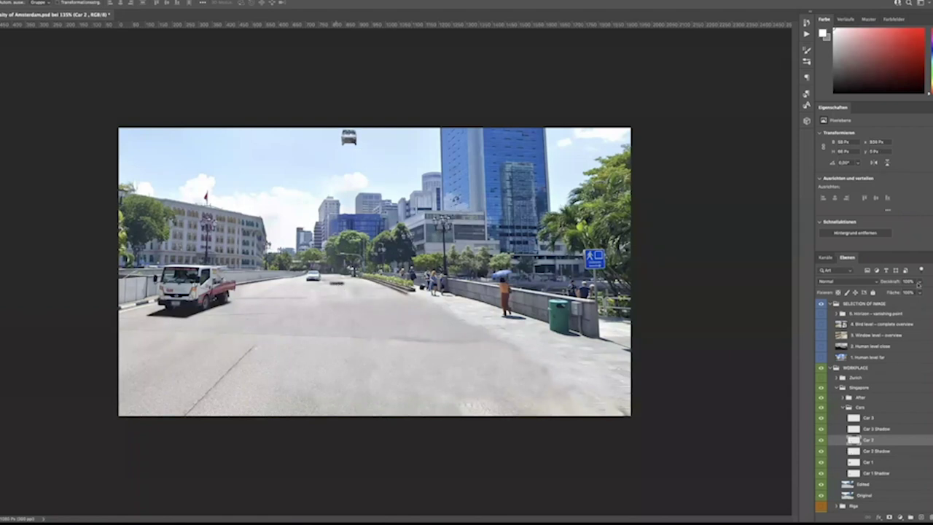
Step: Set Car 2 Shadow's opacity to 0% and hide the Car 2 Shadow, Car 2 and Car 3 Shadow layers
left_click(875, 451)
left_click(918, 281)
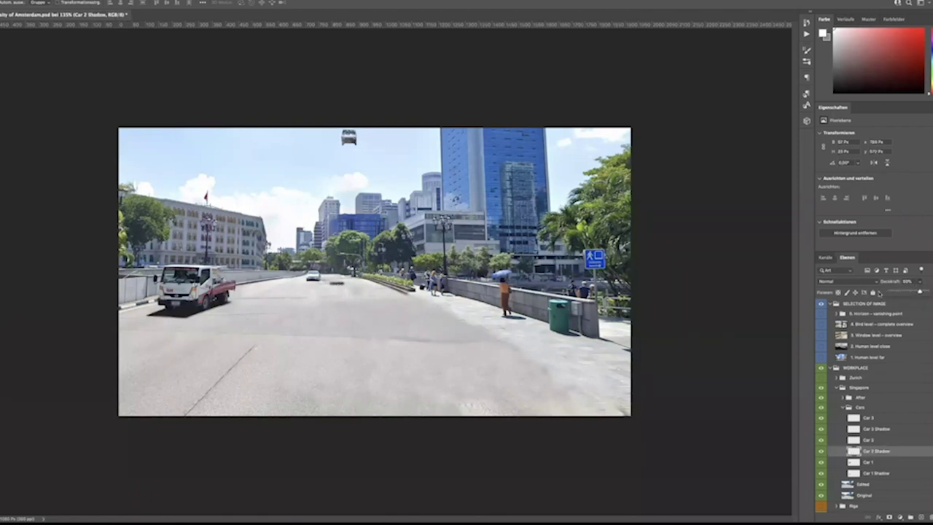
left_click_drag(880, 293, 879, 295)
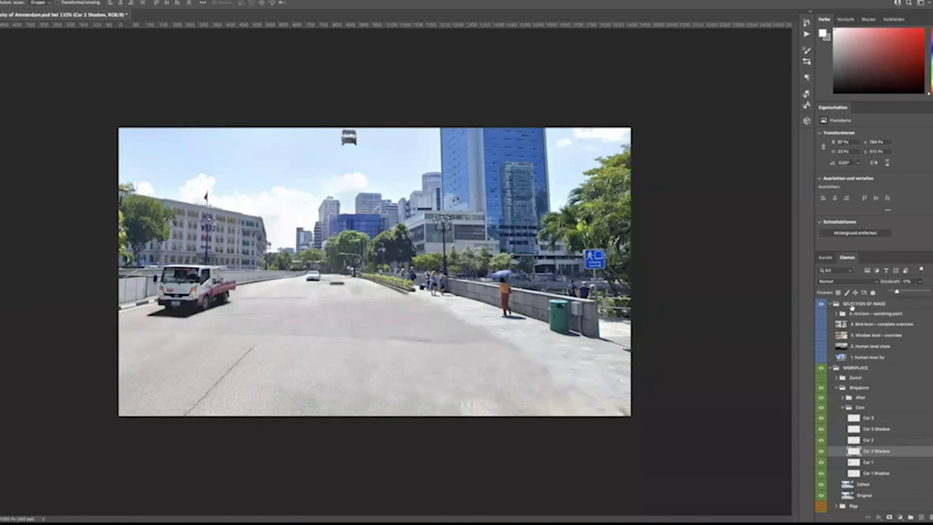
left_click(820, 452)
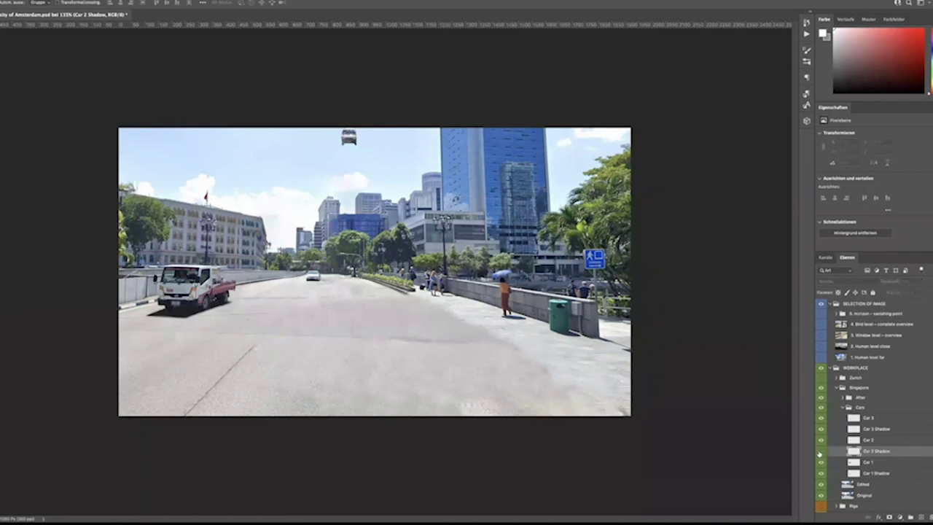
left_click_drag(821, 452, 820, 425)
Step: Hide Car 3 and the remaining car and shadow, then expand the After group
left_click(820, 421)
left_click(822, 474)
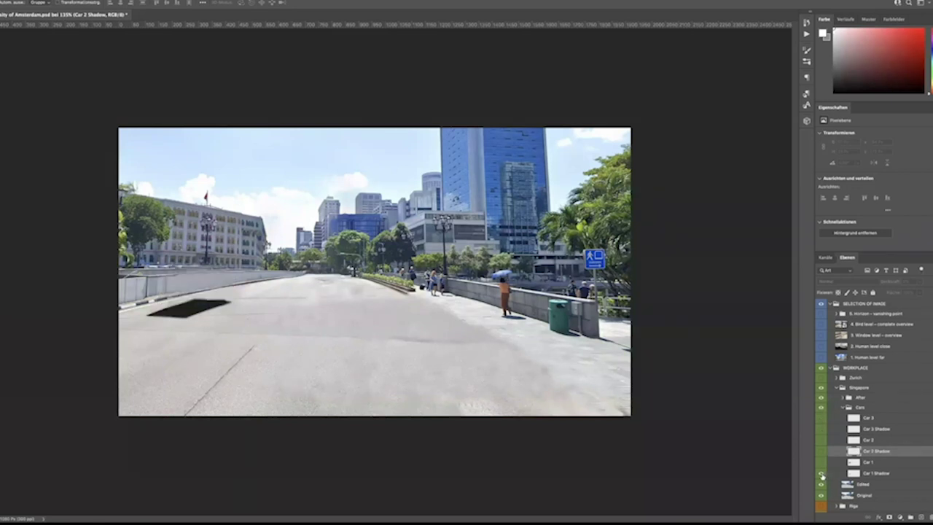
left_click(822, 473)
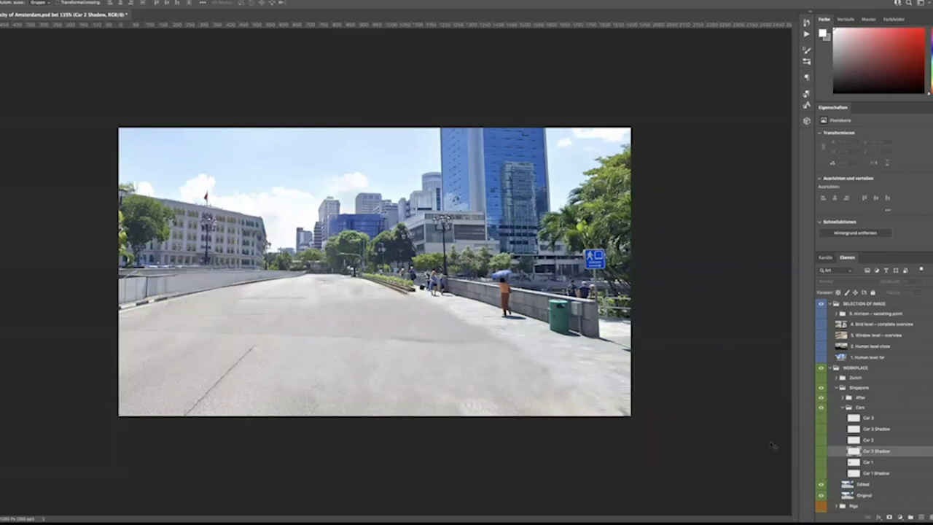
left_click(844, 399)
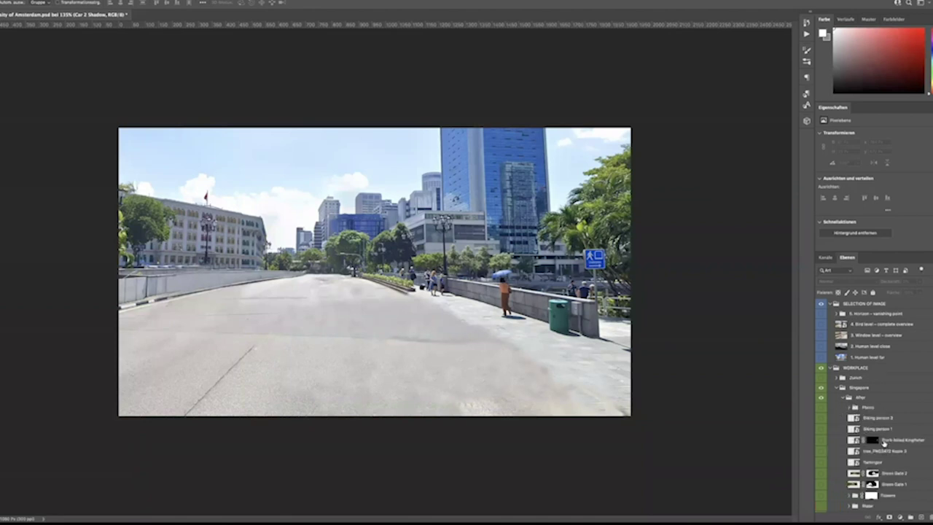
Step: Select the 1. Gras layer and turn it on so the lawn covers the road
scroll(826, 459, "down", 4)
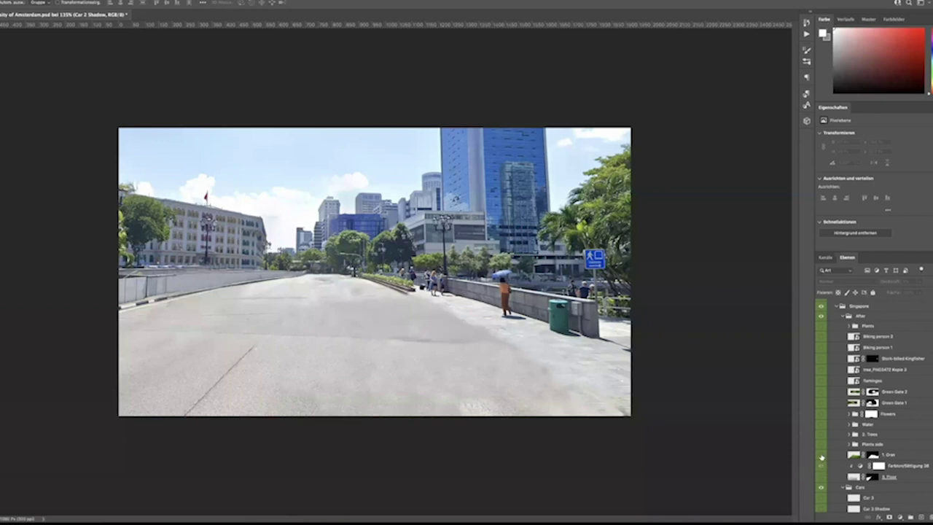
left_click(823, 459)
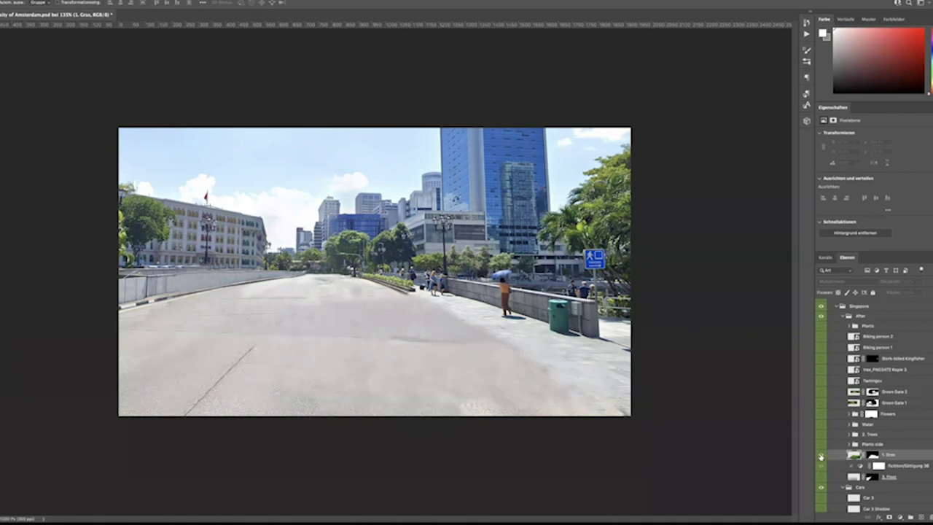
left_click(821, 456)
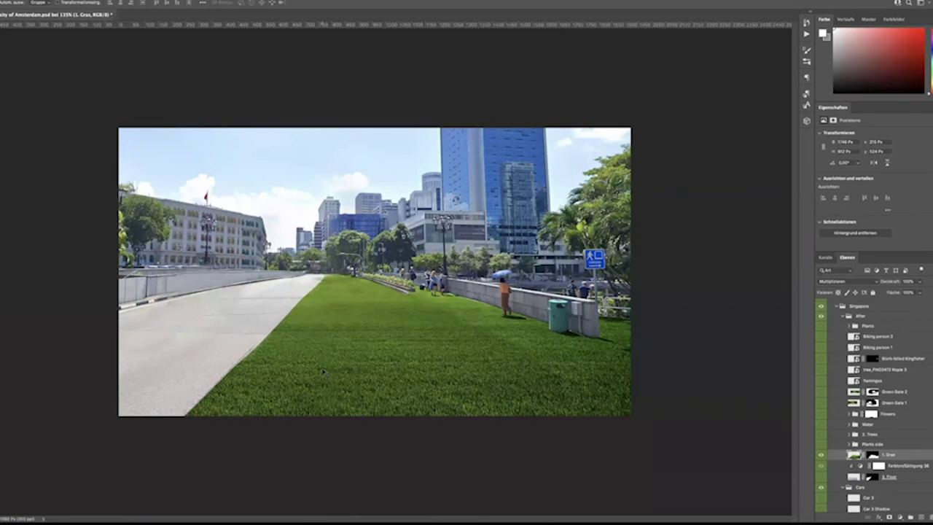
Step: Expand the 2. Trees group and make its rows of trees visible
left_click(849, 435)
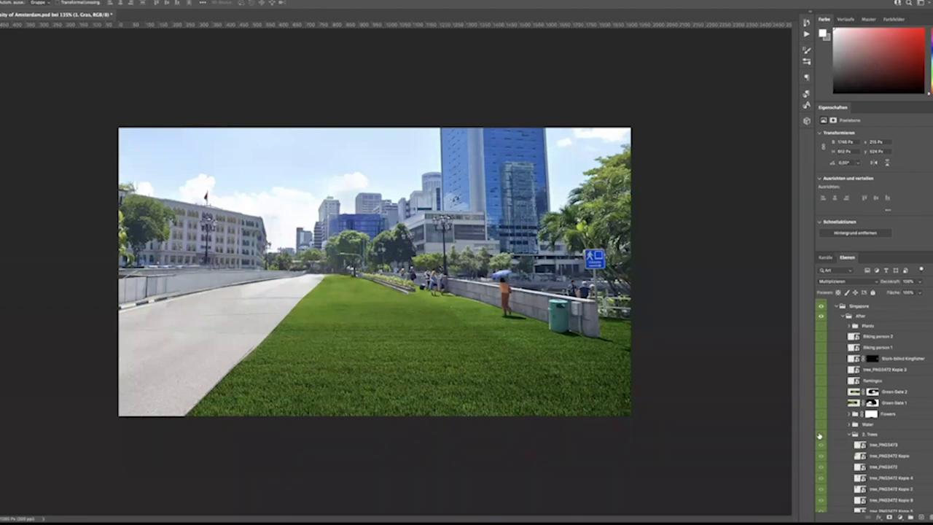
left_click(820, 434)
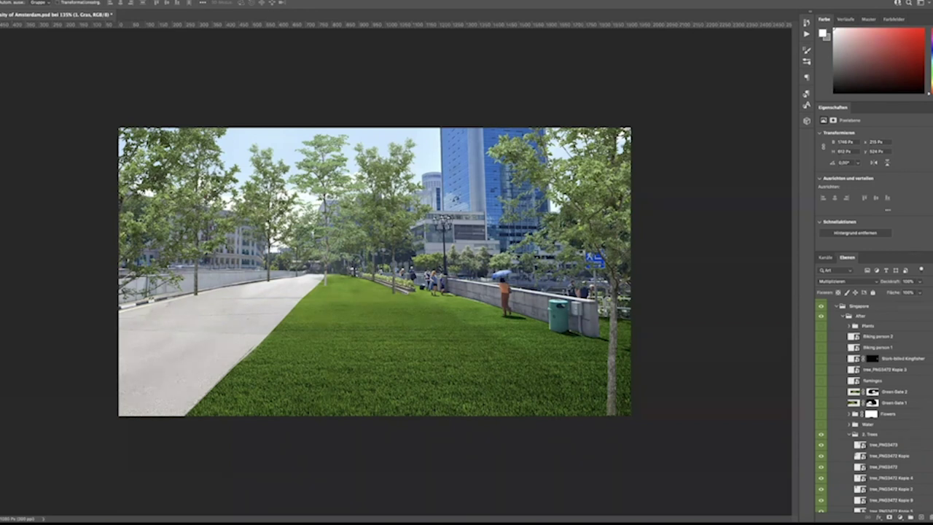
scroll(871, 405, "down", 1)
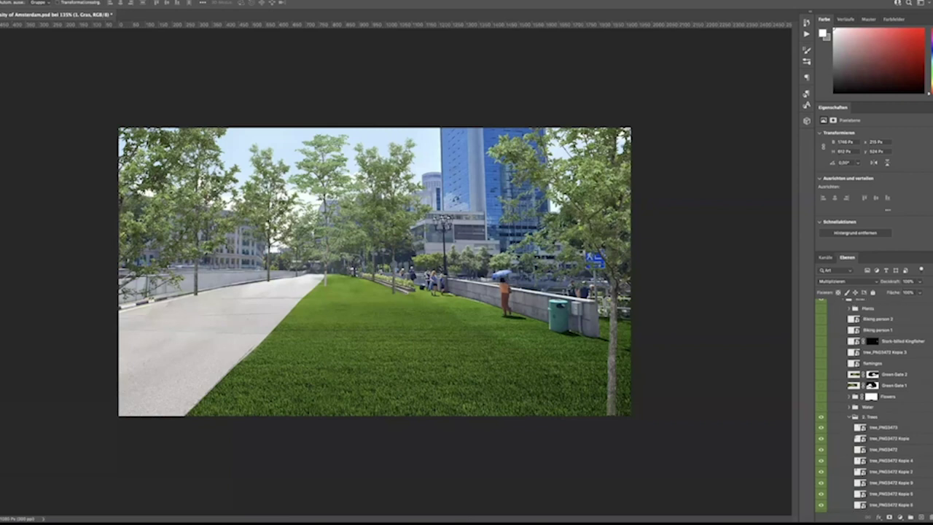
scroll(872, 405, "down", 1)
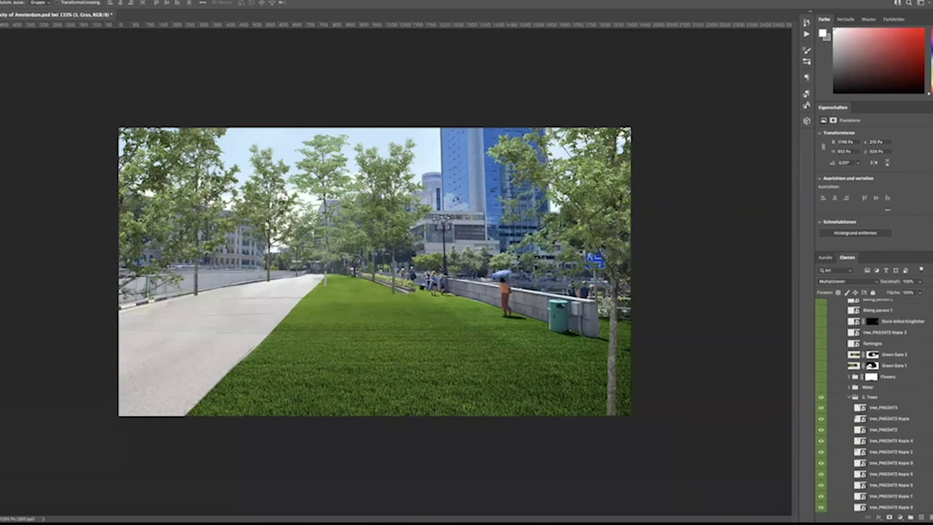
Step: Show the Water ponds and the Flowers beds around them
left_click(821, 389)
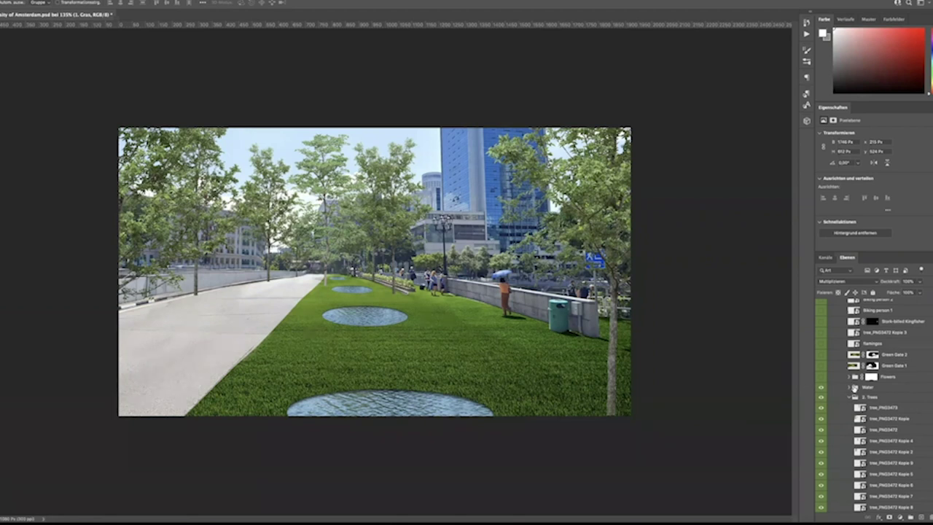
left_click(821, 376)
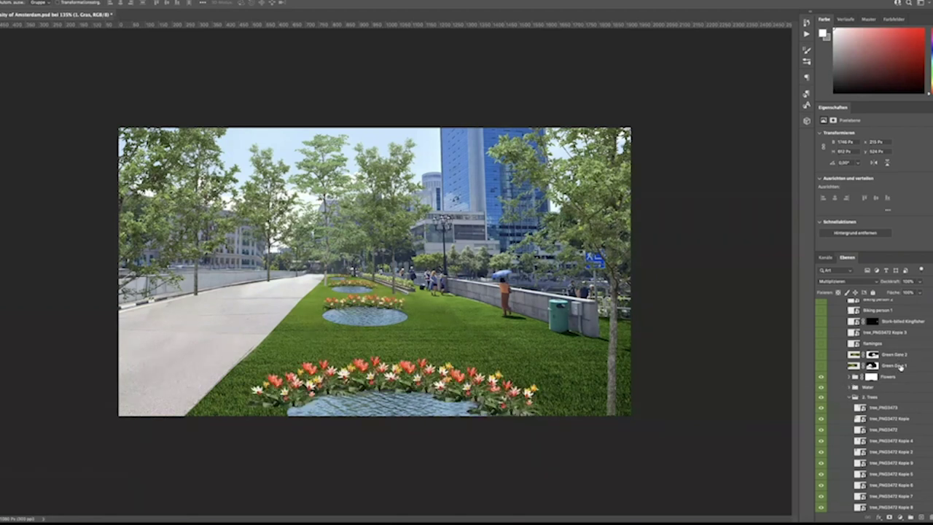
scroll(890, 379, "up", 2)
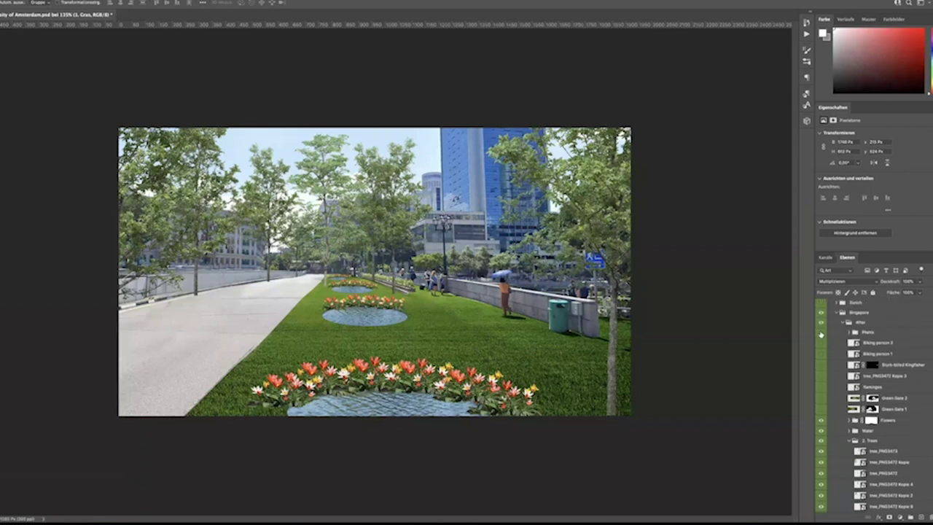
Step: Show the Plants shrubs on the lawn and the Plants side layer along the left edge
left_click(821, 333)
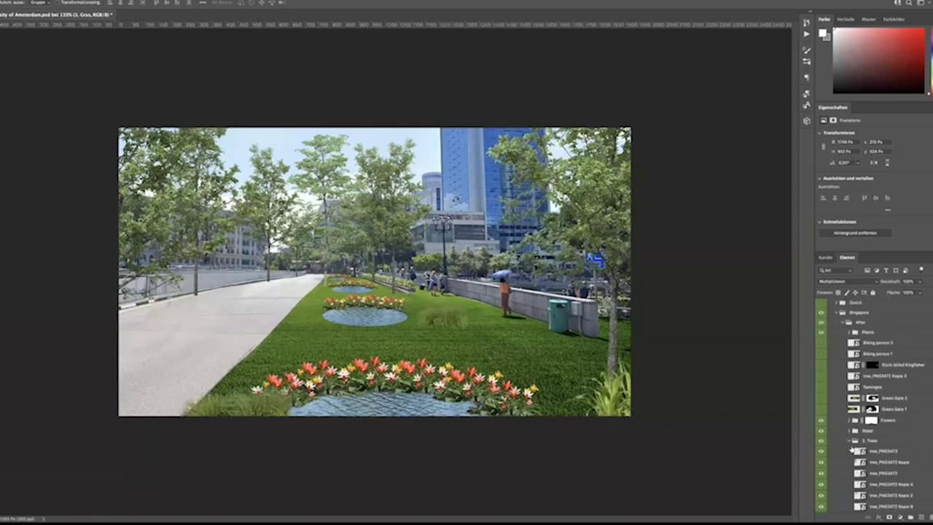
scroll(849, 455, "down", 1)
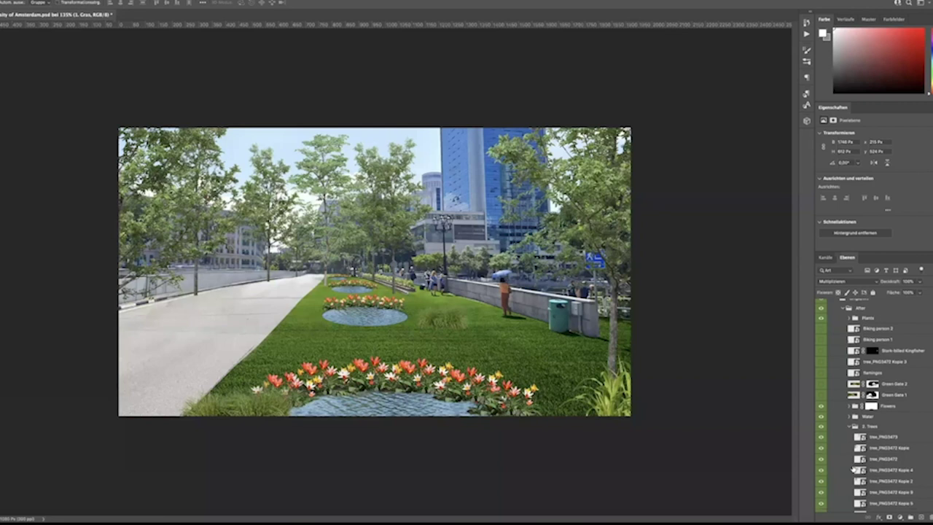
scroll(875, 467, "down", 4)
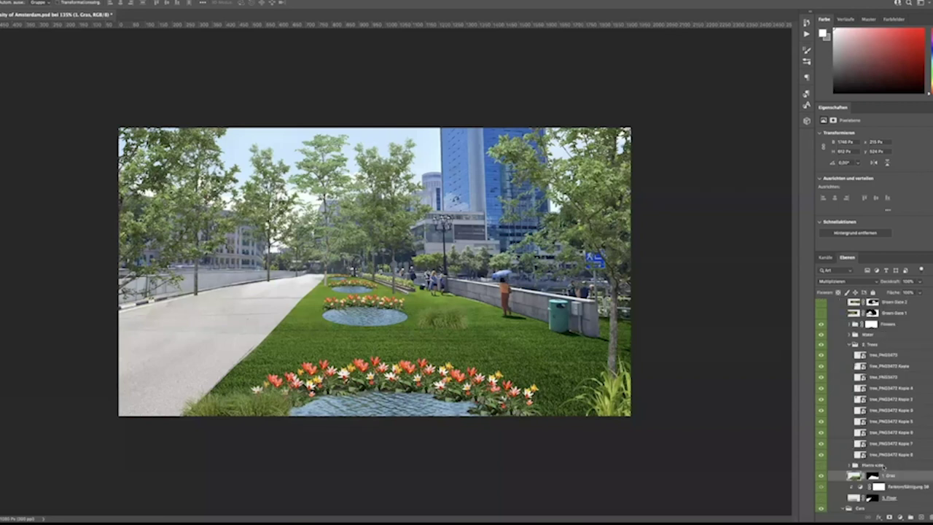
left_click(821, 465)
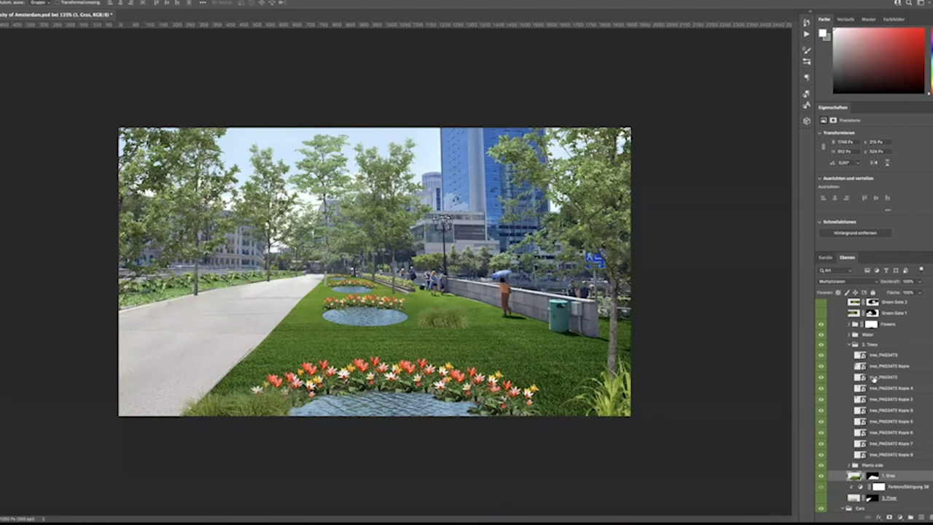
scroll(874, 379, "up", 2)
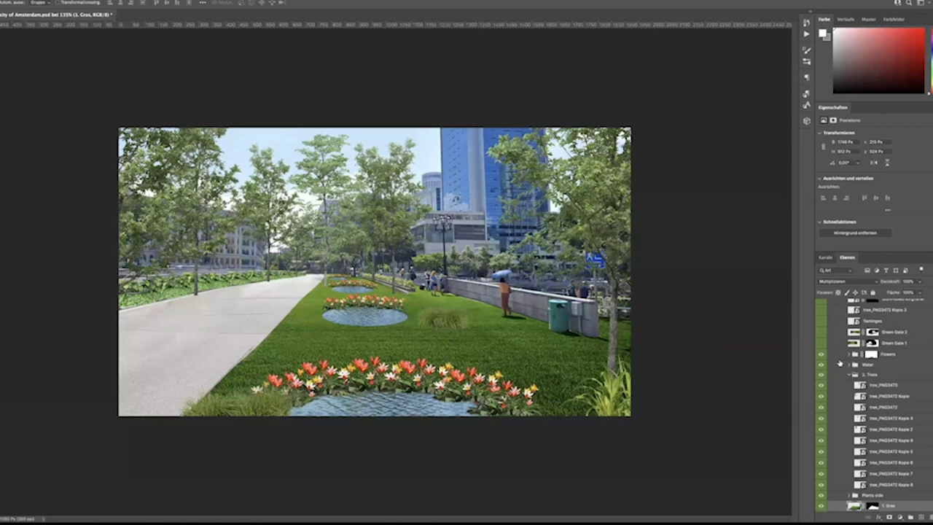
scroll(855, 385, "up", 1)
scroll(854, 385, "up", 1)
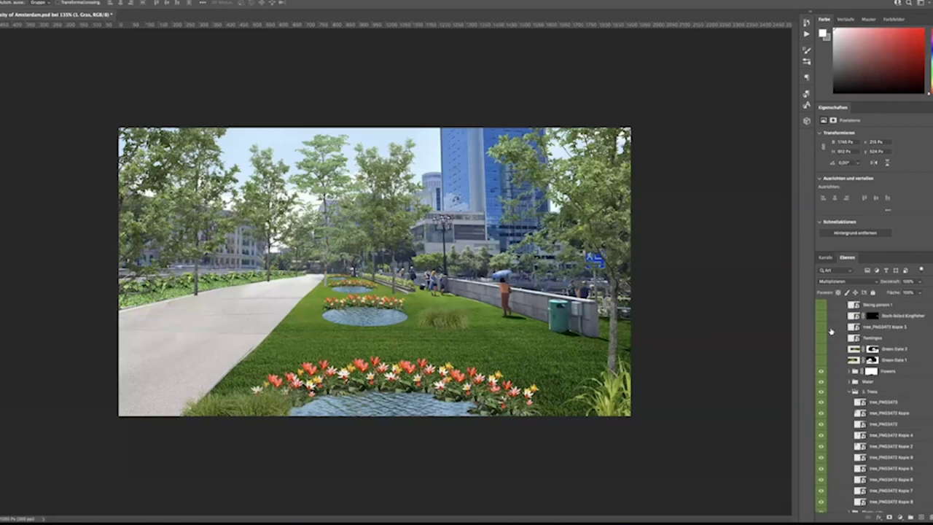
scroll(837, 396, "up", 1)
scroll(837, 397, "up", 1)
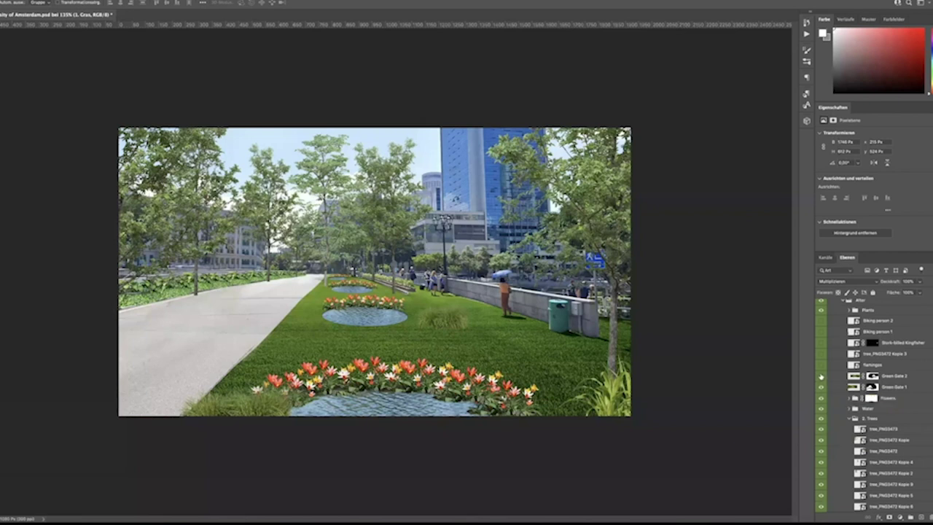
Step: Show the Green Gate 1 and Green Gate 2 archways over the path
left_click(821, 376)
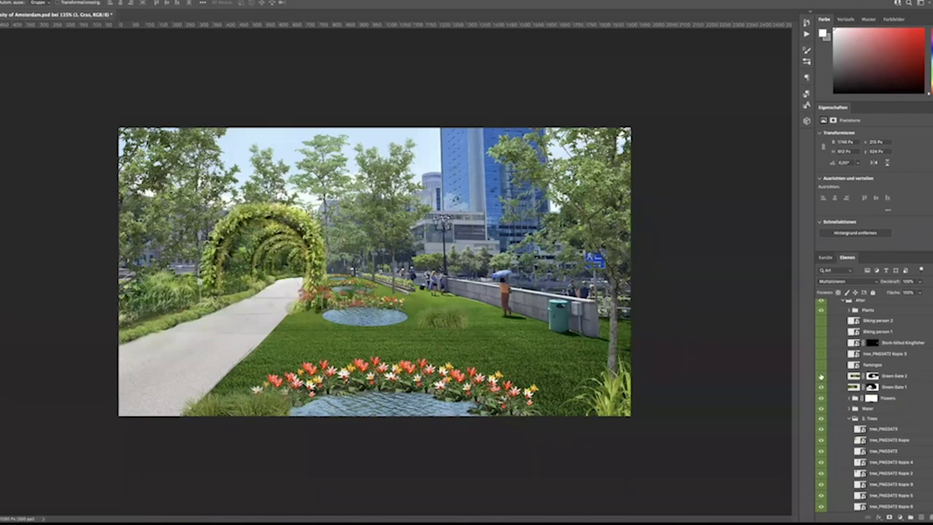
left_click(821, 376)
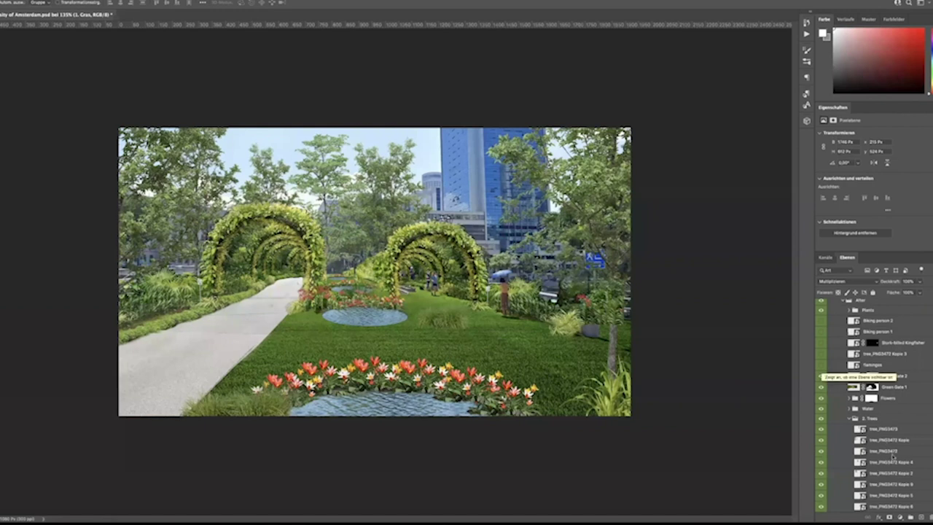
scroll(887, 458, "down", 2)
scroll(887, 459, "down", 5)
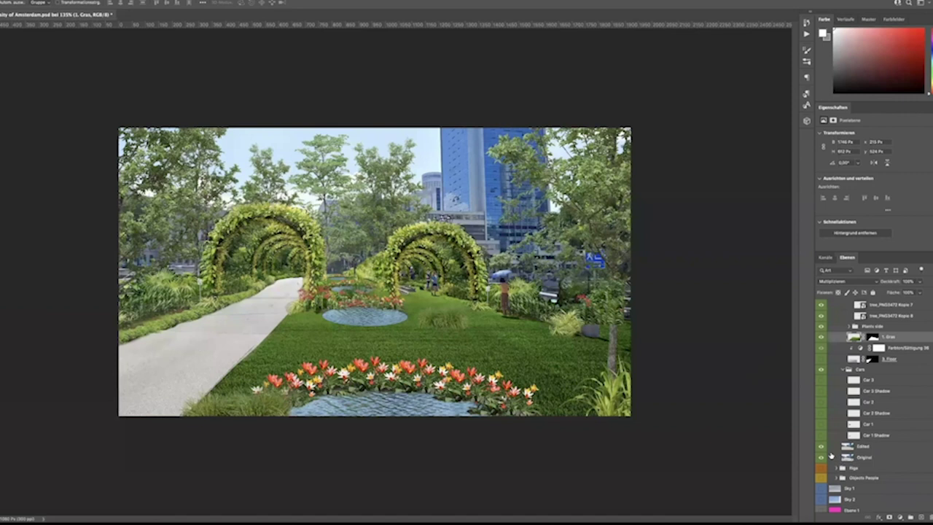
scroll(851, 452, "up", 1)
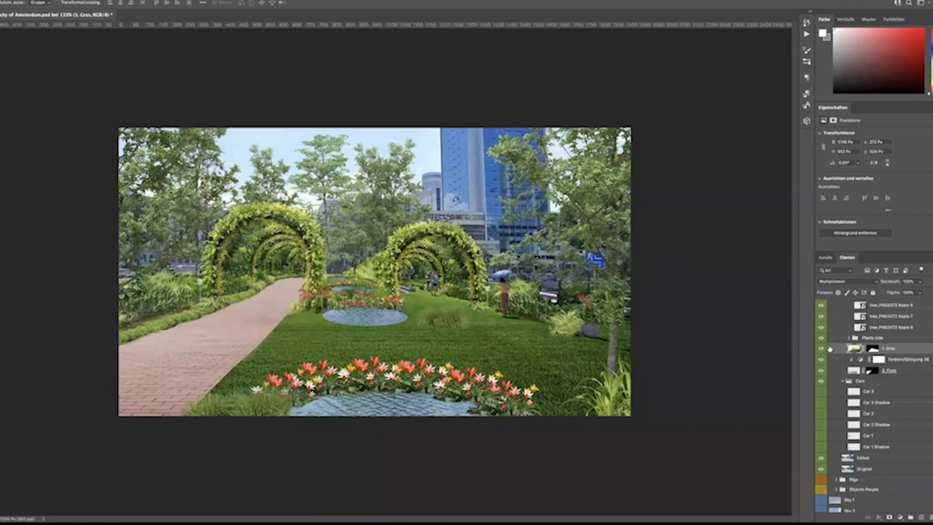
scroll(821, 347, "up", 5)
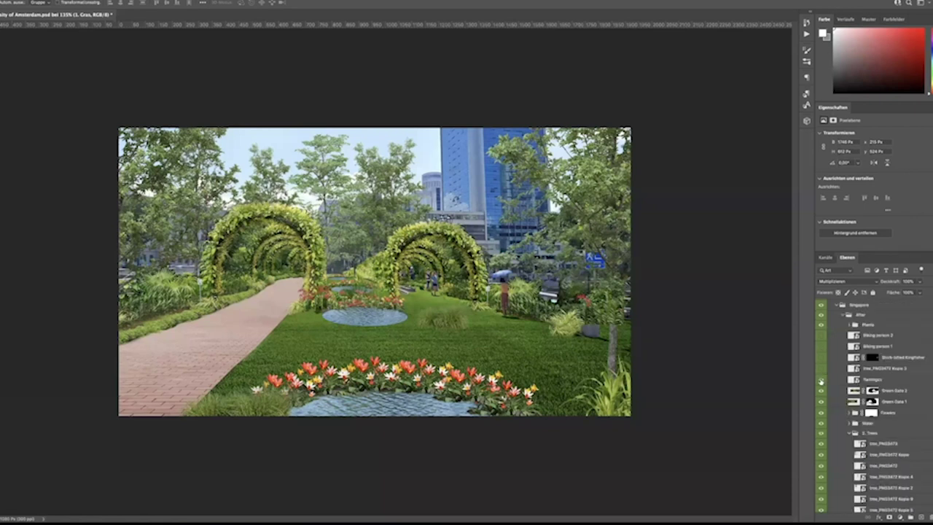
Step: Show the flamingo, the extra tree copy, the Stork-billed Kingfisher and Biking person 1
left_click(821, 380)
left_click(821, 369)
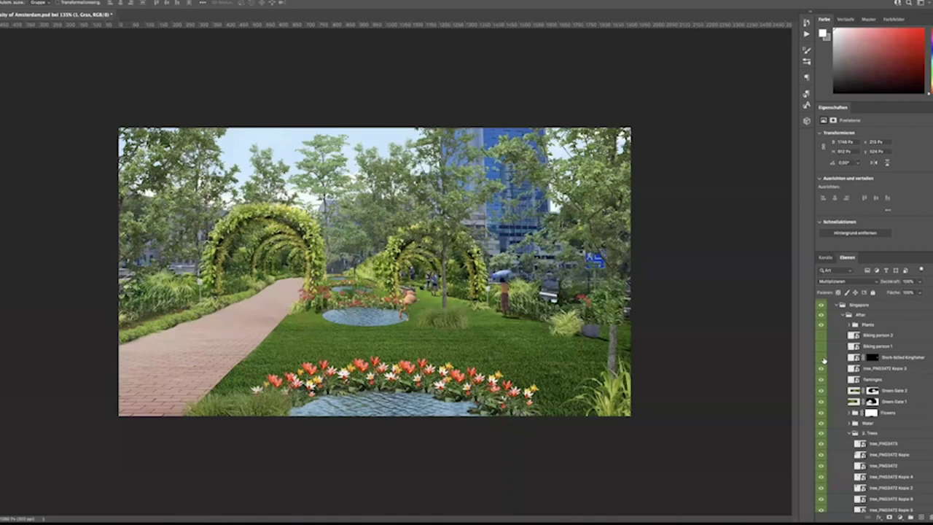
left_click(823, 358)
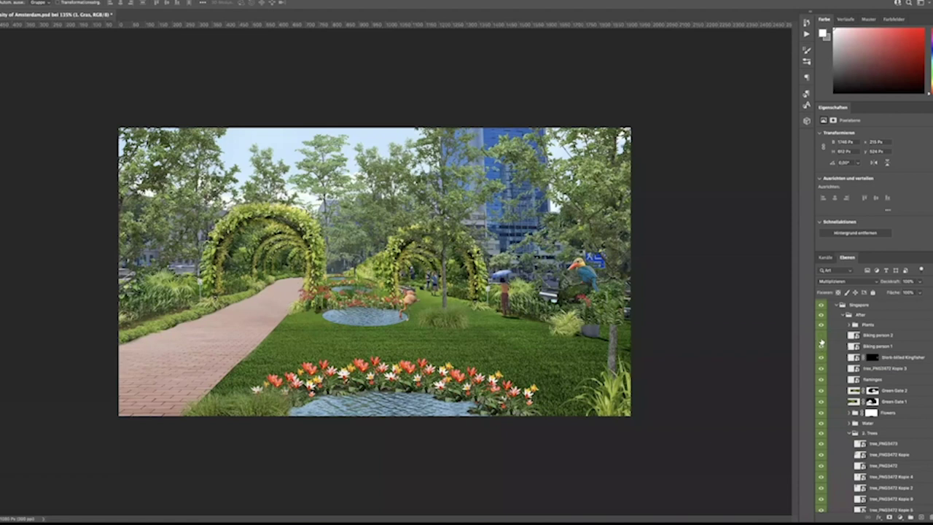
left_click(822, 346)
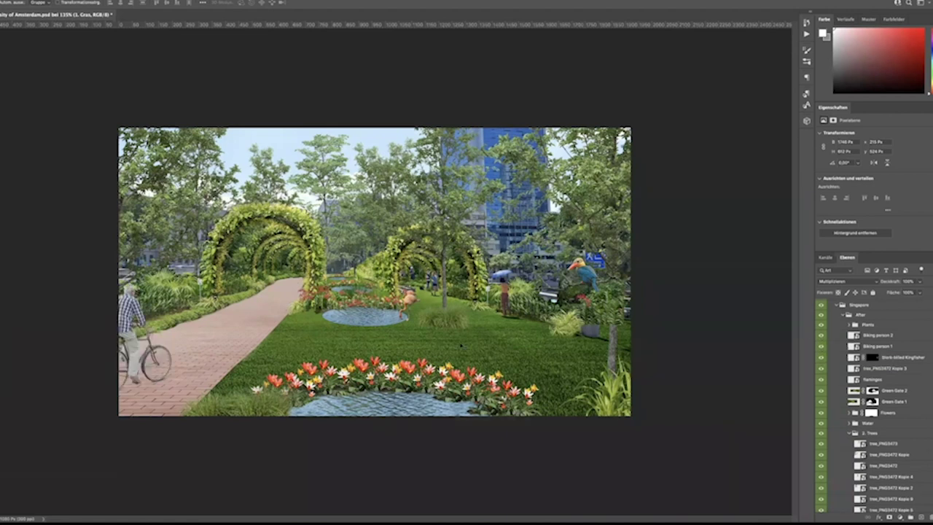